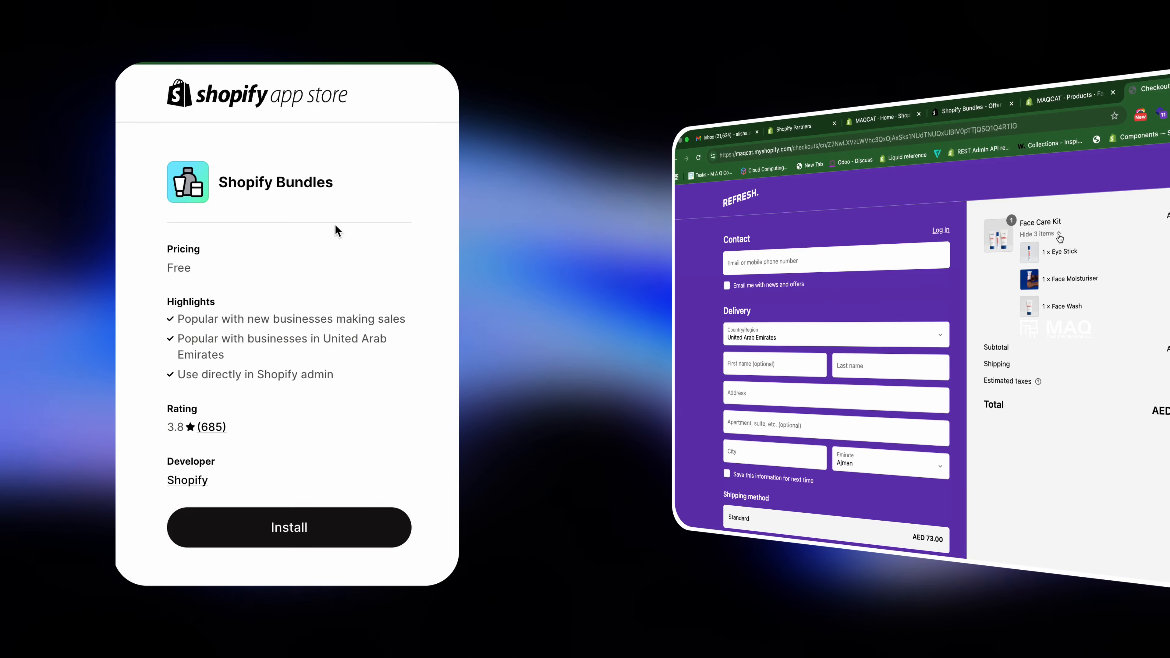
pyautogui.moveTo(1051, 252); pyautogui.dragTo(1059, 253)
pyautogui.moveTo(721, 258); pyautogui.dragTo(743, 308)
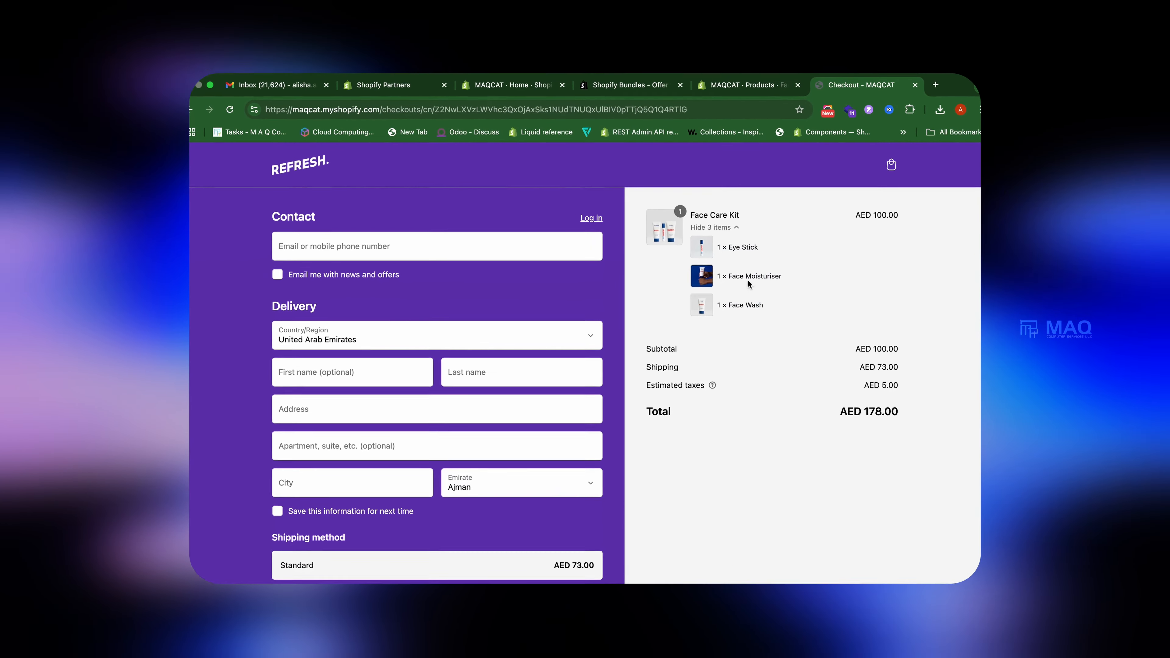
pyautogui.click(716, 253)
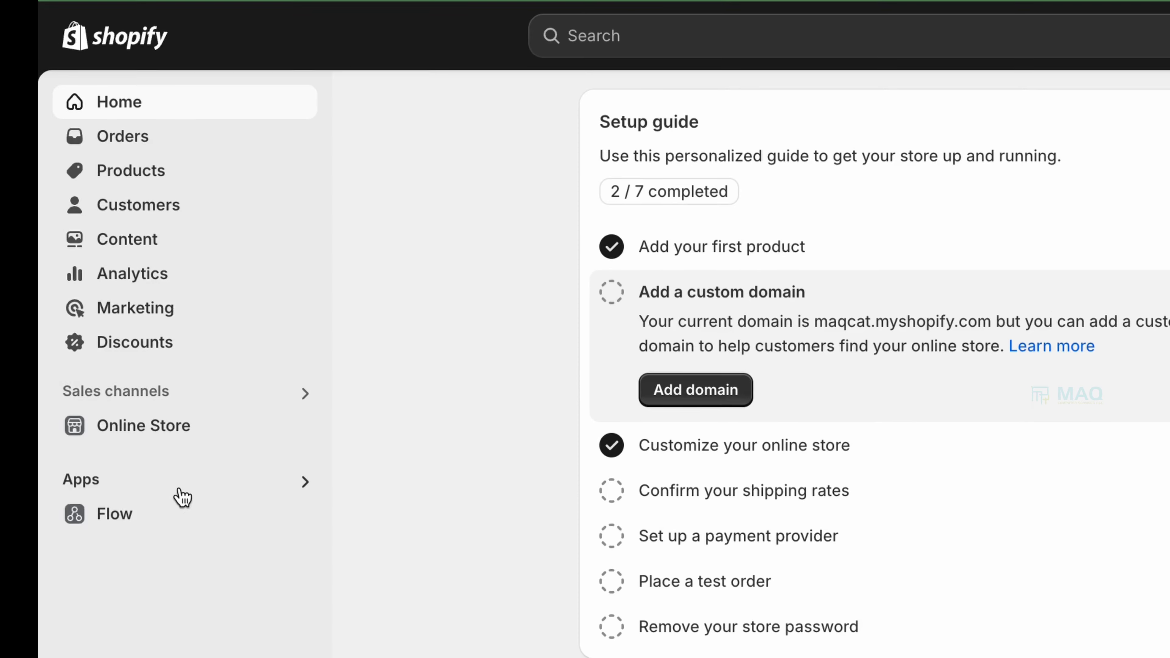
# Step: Search the store's apps for Shopify Bundles and open its App Store listing
pyautogui.click(182, 493)
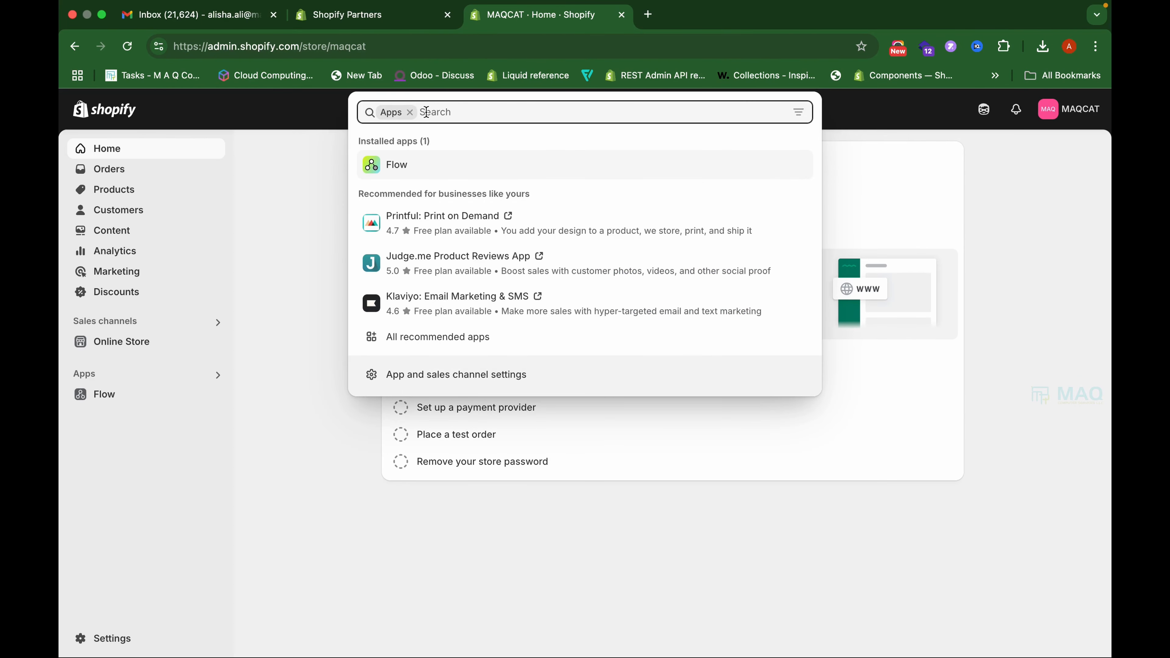
pyautogui.write('Shopify Bundles')
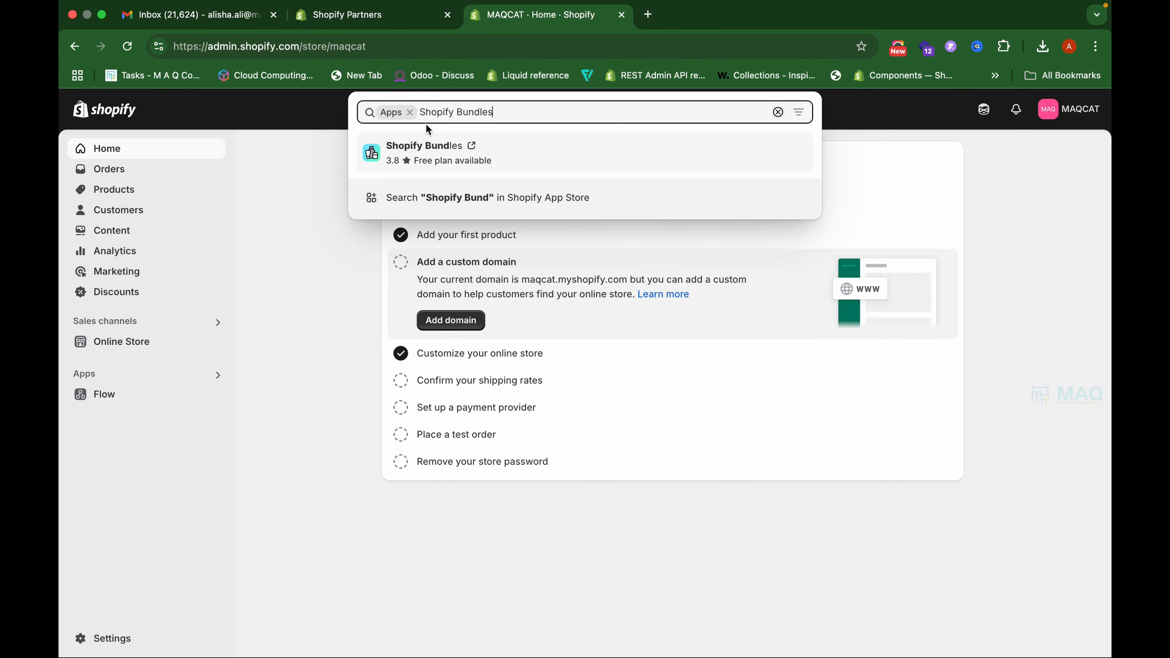
pyautogui.click(424, 150)
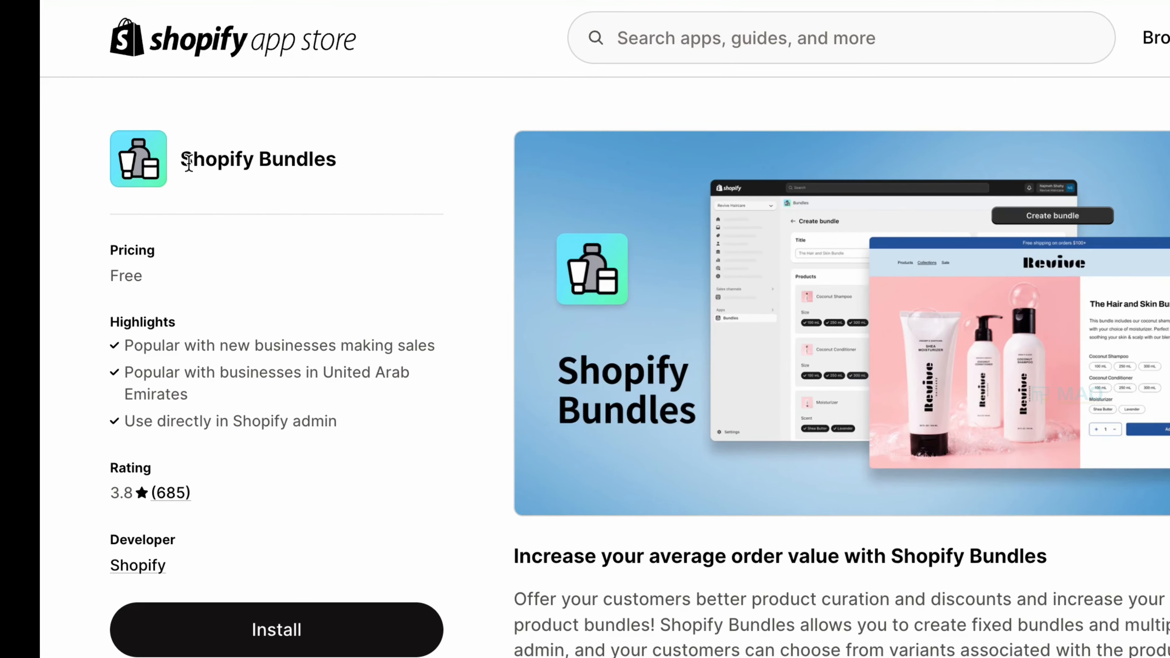
# Step: Install the Shopify Bundles app on the store, approving the data access it requests
pyautogui.moveTo(189, 161); pyautogui.dragTo(336, 160)
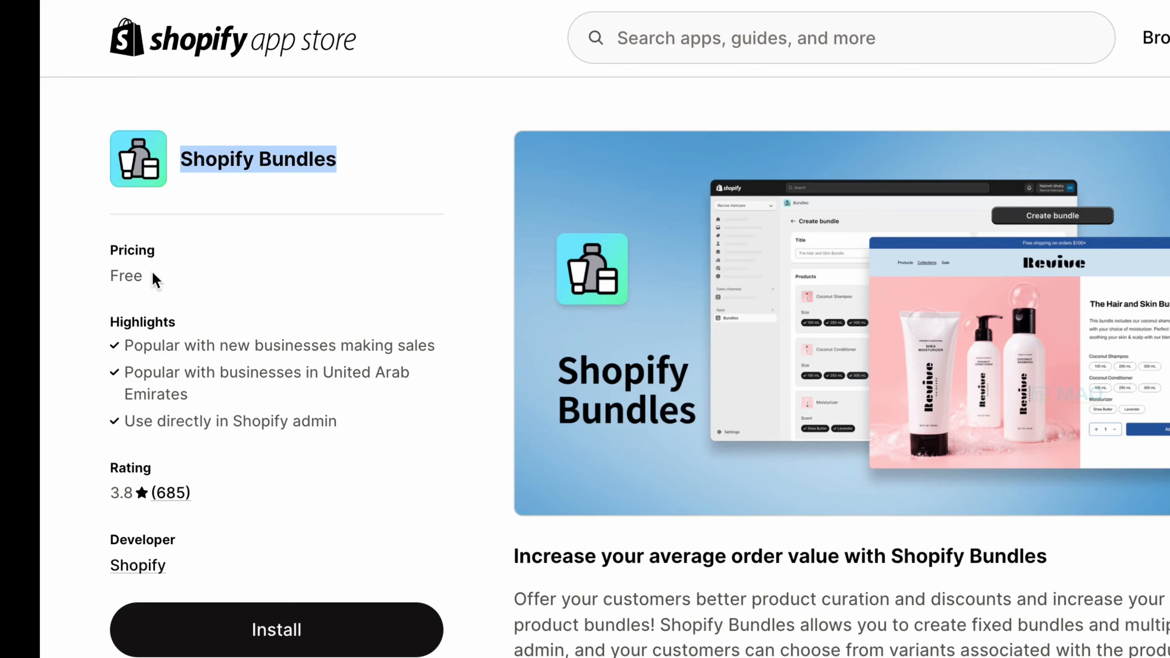
pyautogui.moveTo(119, 275); pyautogui.dragTo(185, 283)
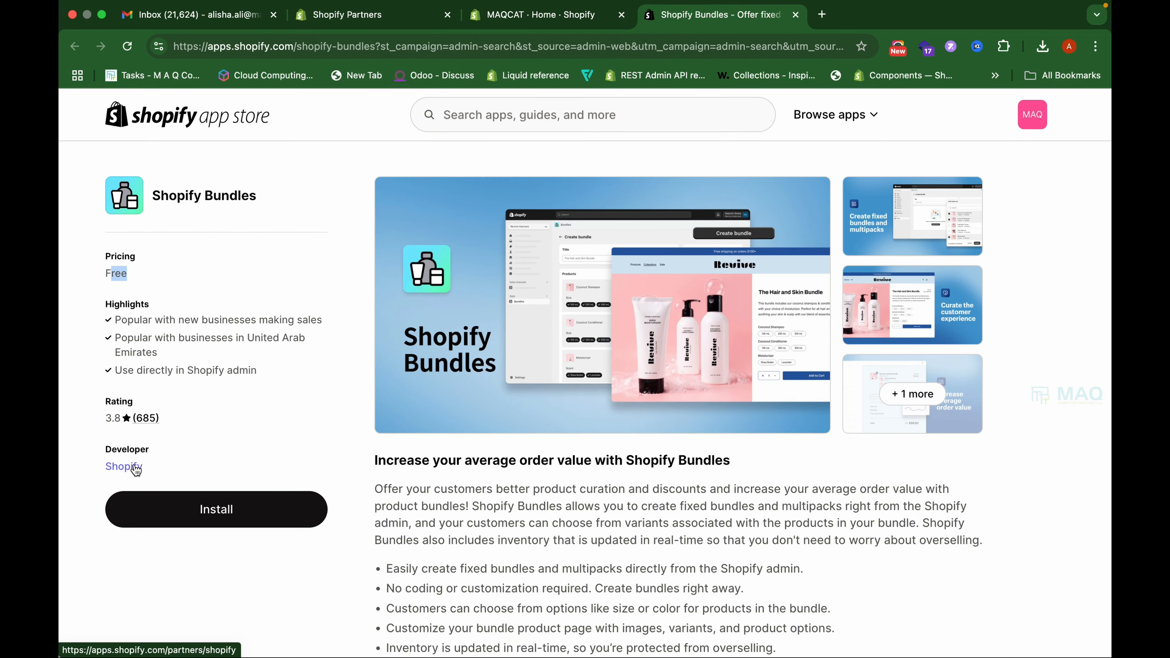
pyautogui.click(239, 515)
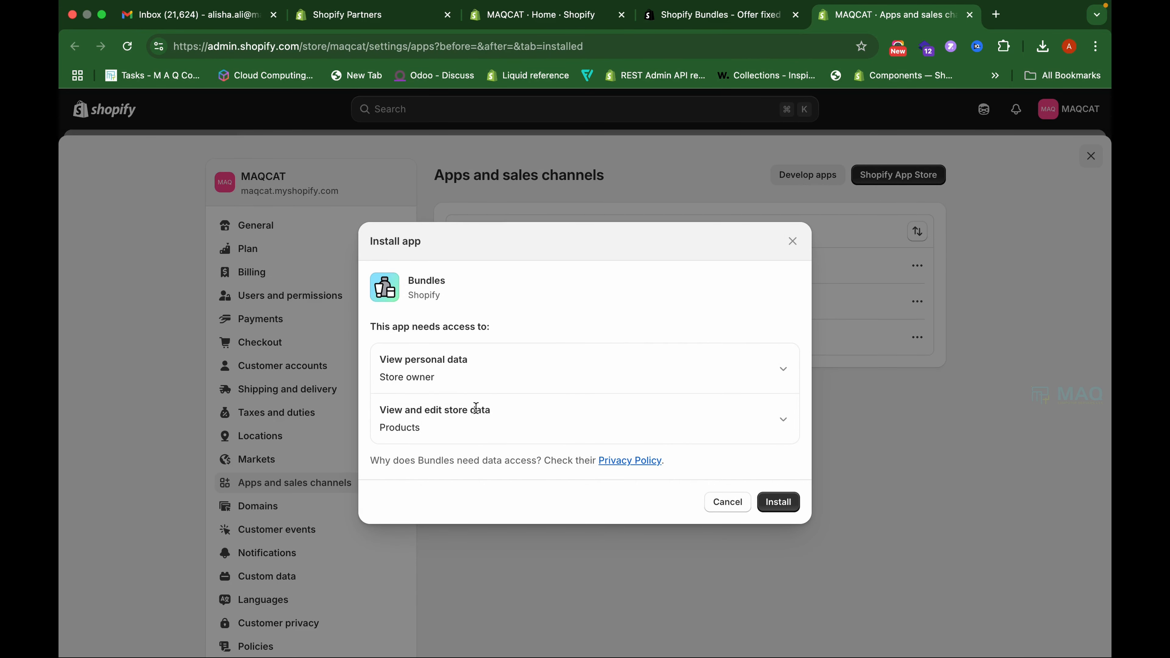
pyautogui.click(778, 506)
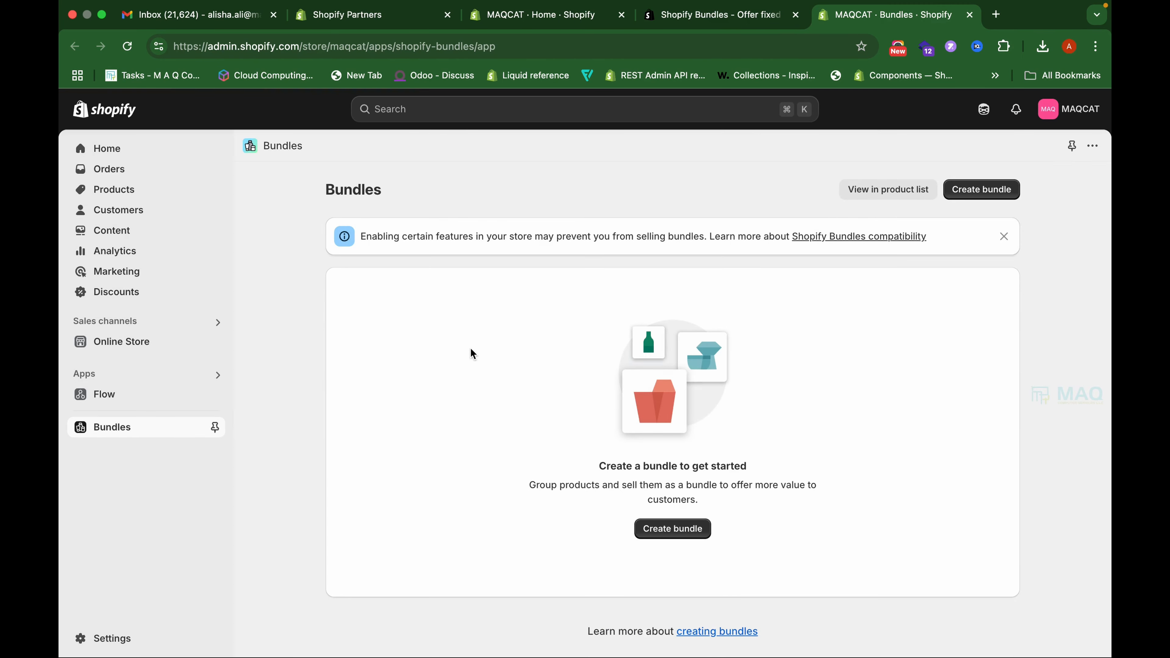
# Step: Open the installed Bundles app and create a new bundle titled "Face Care Kit"
pyautogui.click(176, 379)
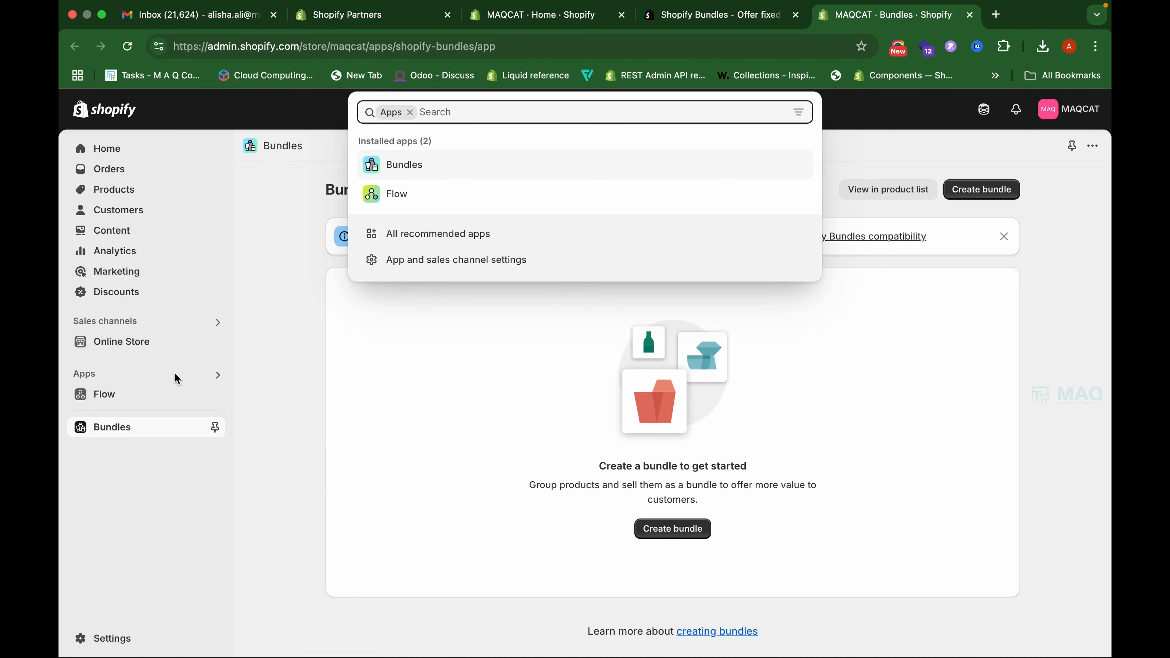
pyautogui.click(404, 167)
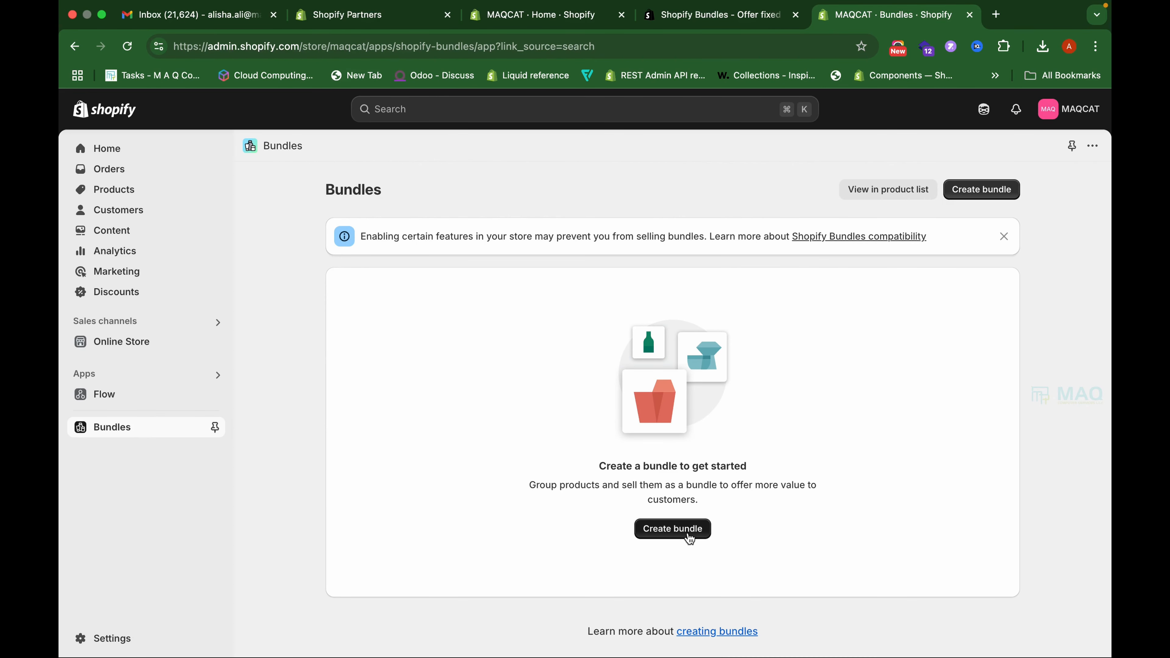
pyautogui.click(672, 529)
pyautogui.click(527, 253)
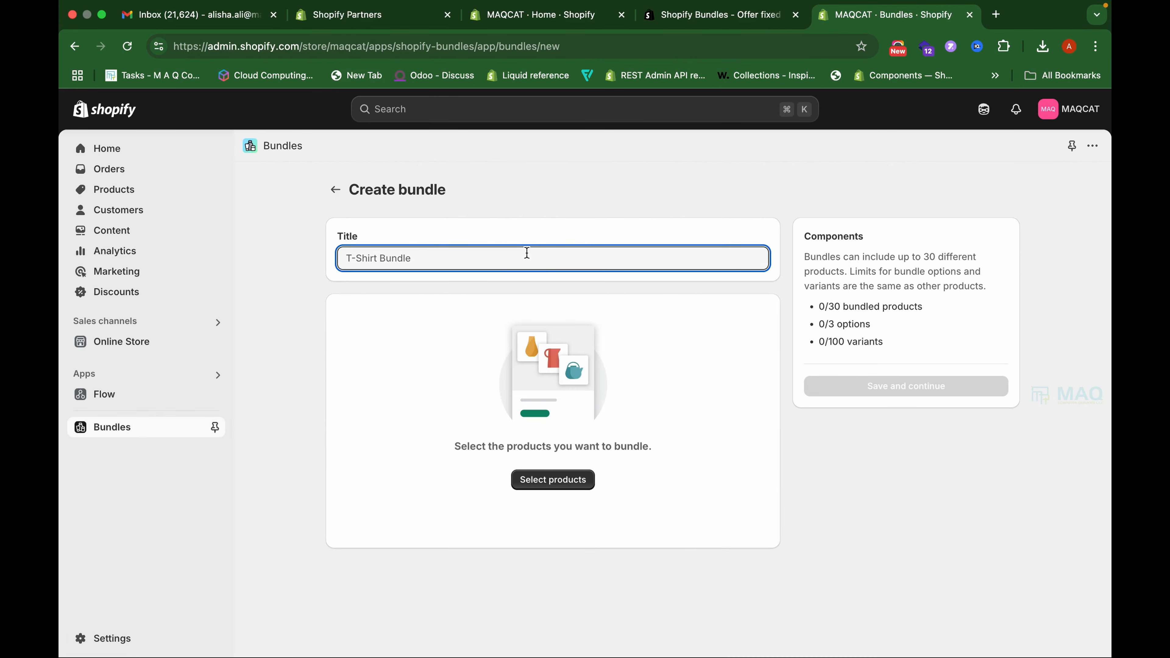
pyautogui.write('Face Care Kit')
# Step: Add the products Eye Stick, Face Moisturiser and Face Wash to the bundle
pyautogui.click(560, 484)
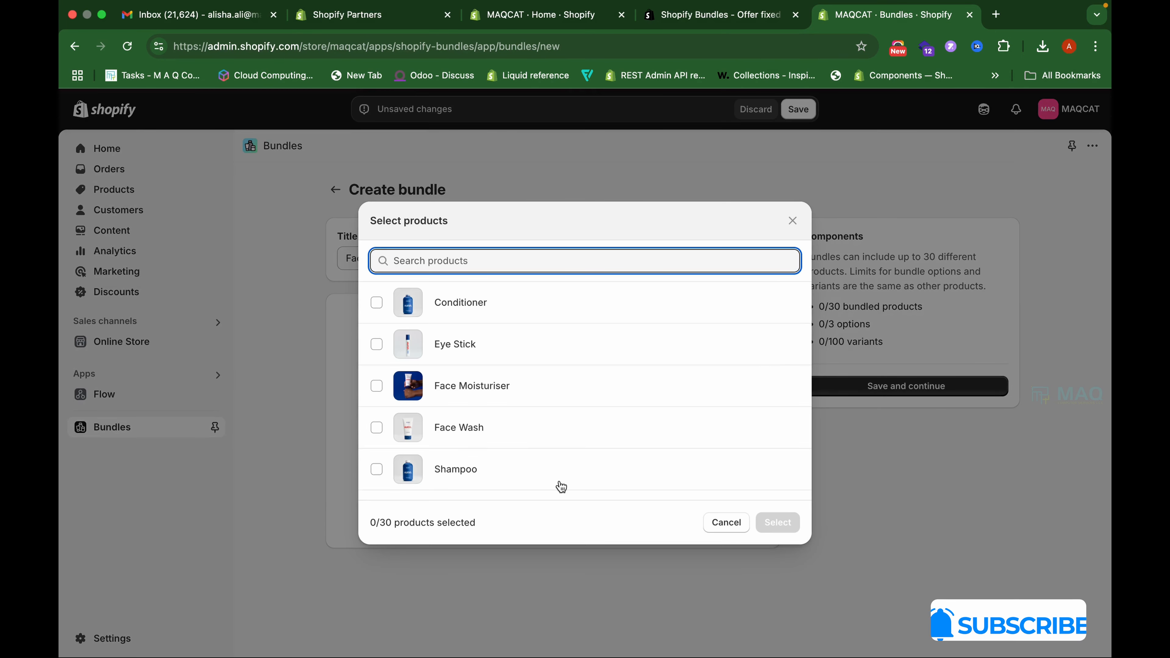
pyautogui.click(539, 362)
pyautogui.click(536, 387)
pyautogui.click(538, 418)
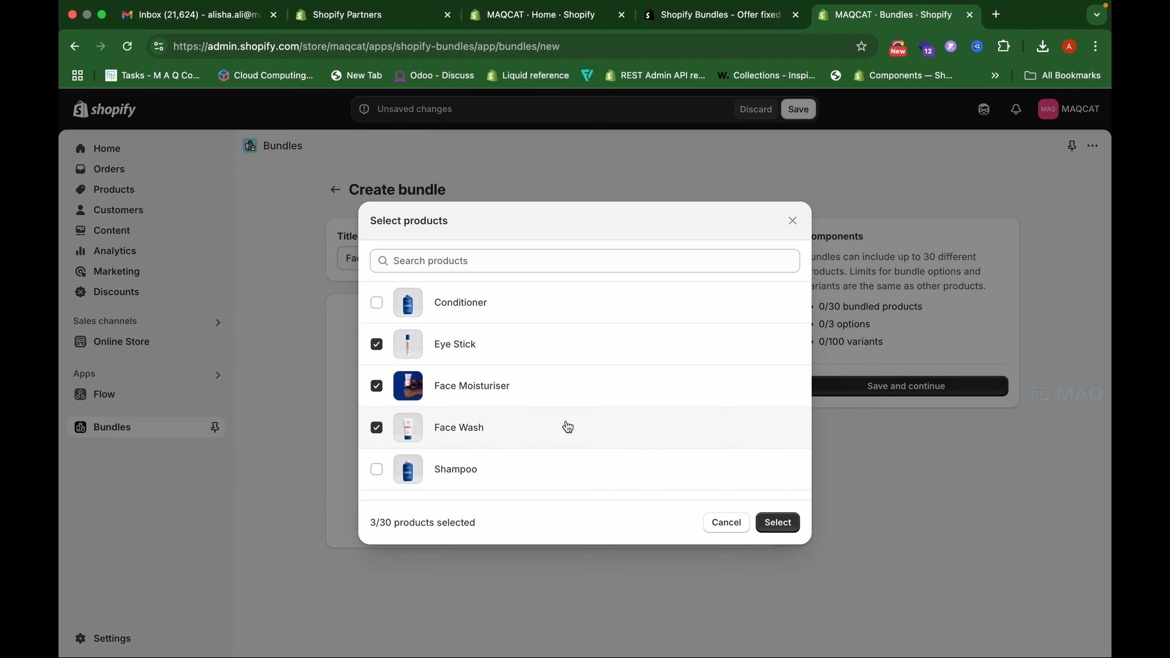
pyautogui.click(767, 524)
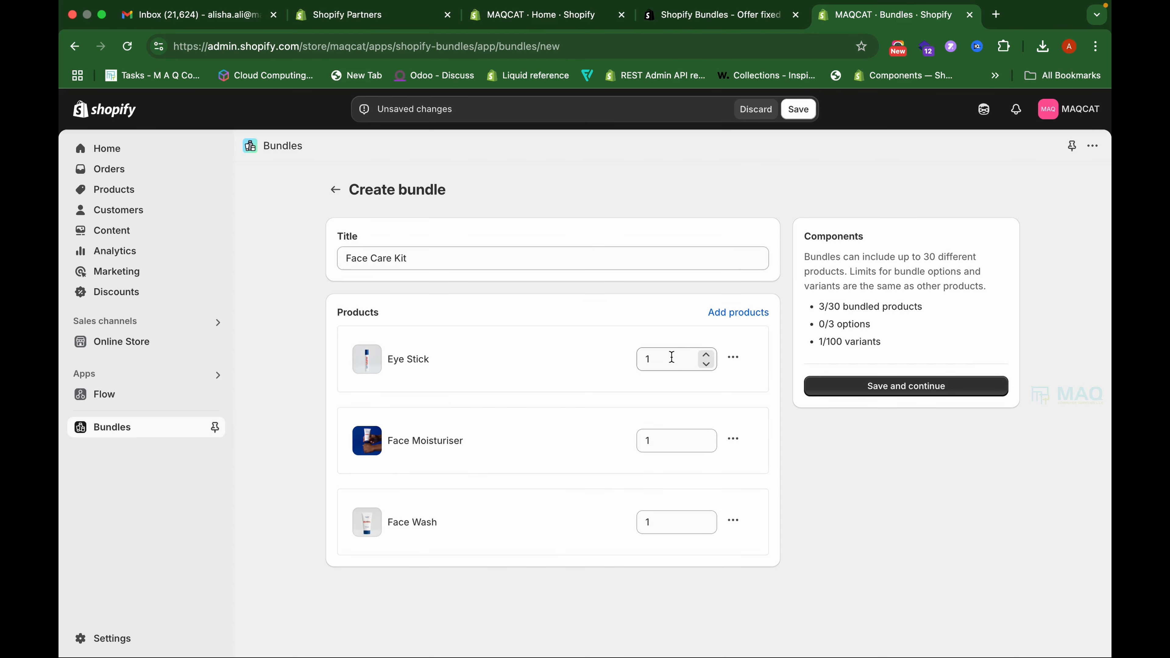
pyautogui.click(707, 362)
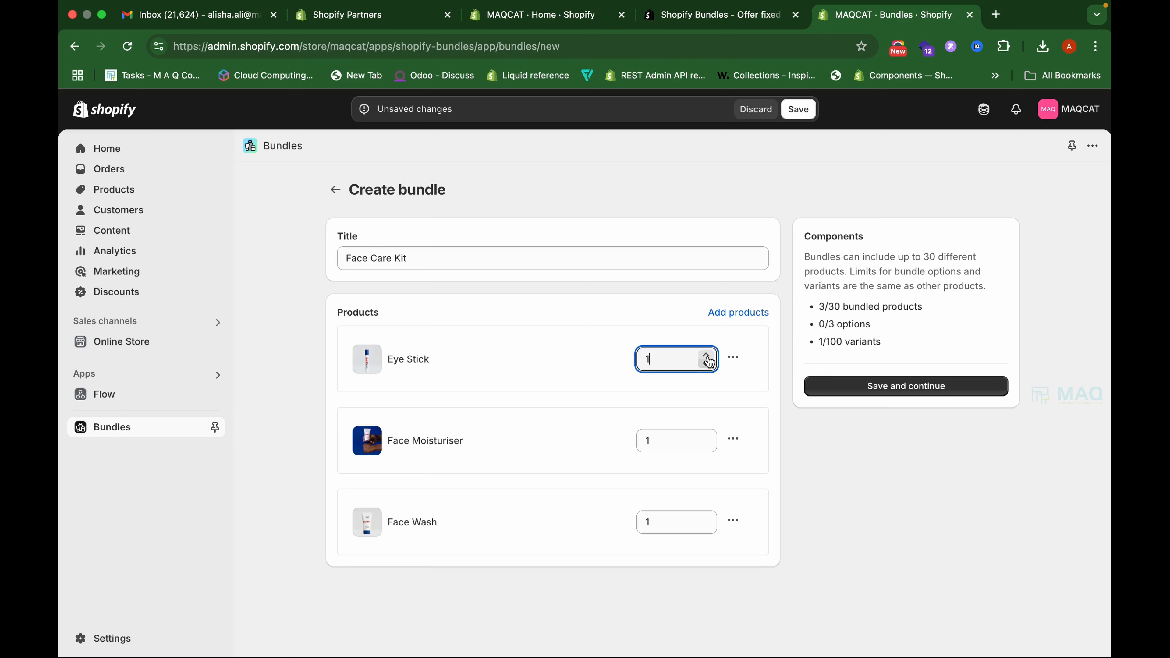
pyautogui.click(707, 359)
pyautogui.click(707, 366)
pyautogui.click(707, 366)
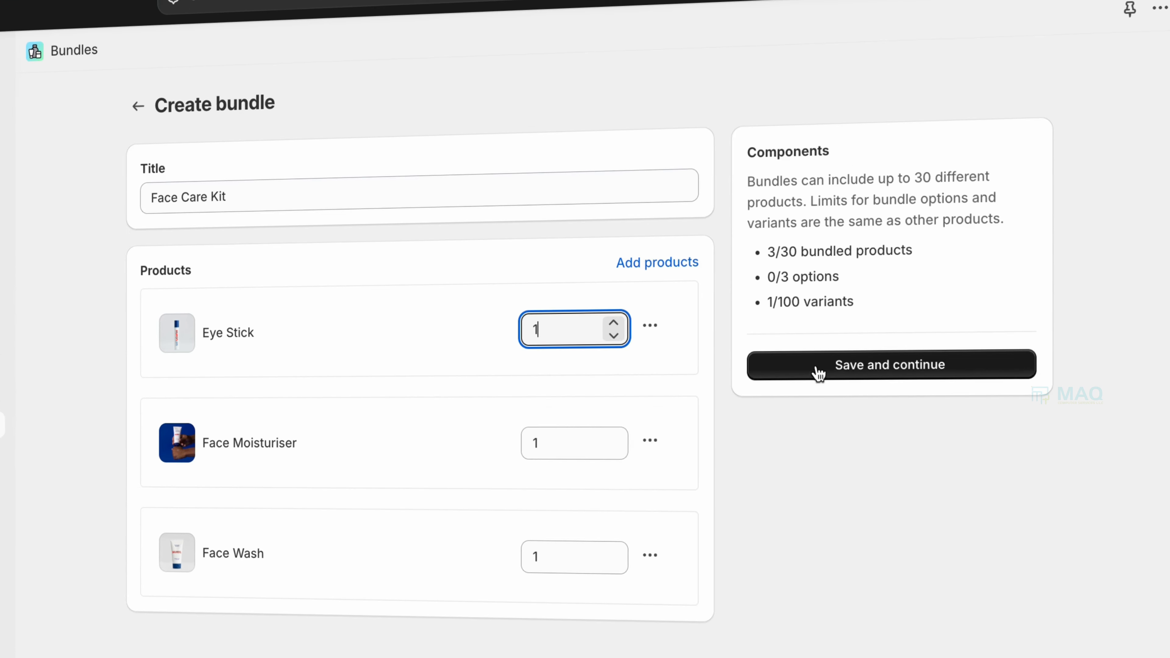
# Step: Save the bundle to continue to its product details and upload Huron_facekit_3.4_grey.webp as its media image
pyautogui.click(853, 386)
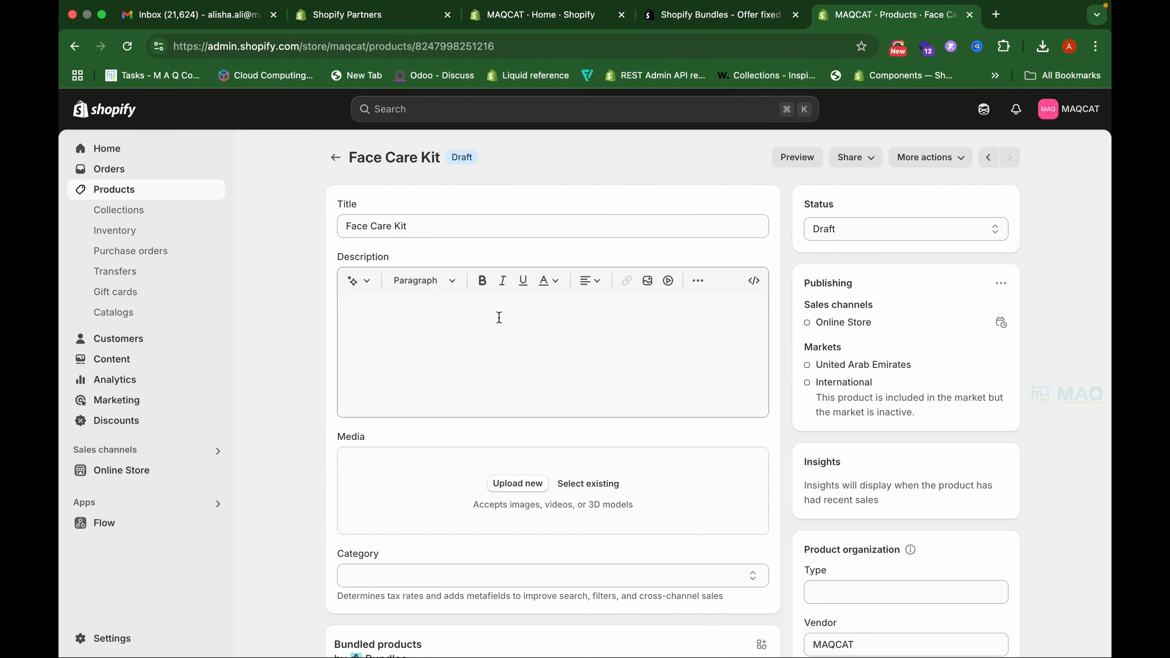
pyautogui.click(498, 317)
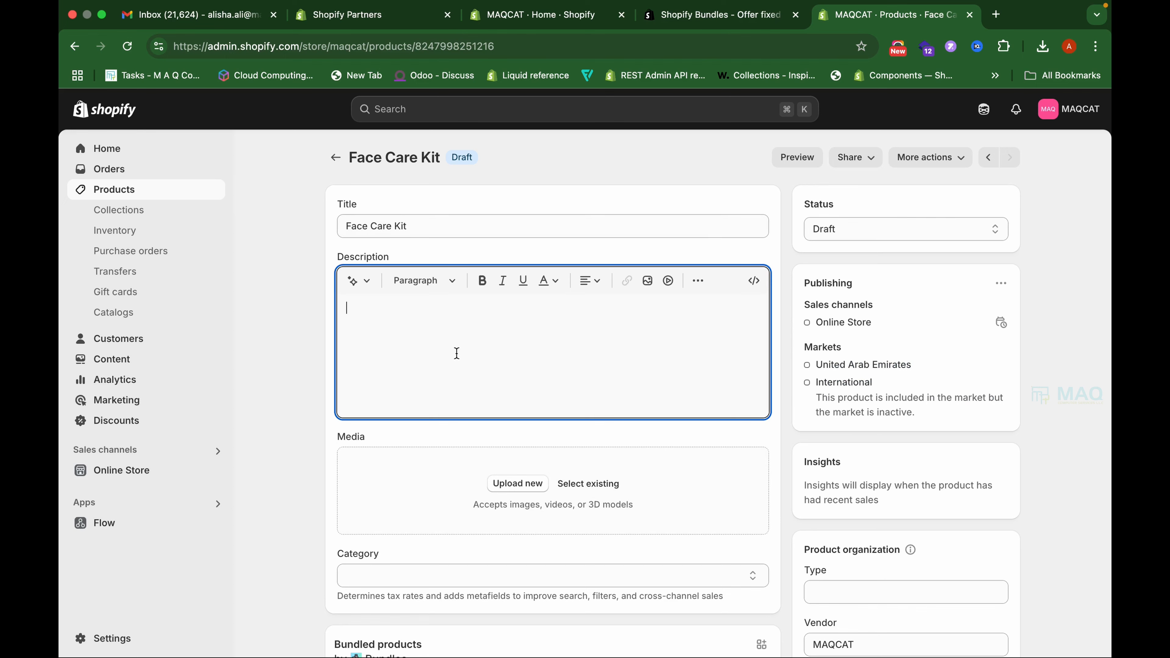
pyautogui.click(508, 486)
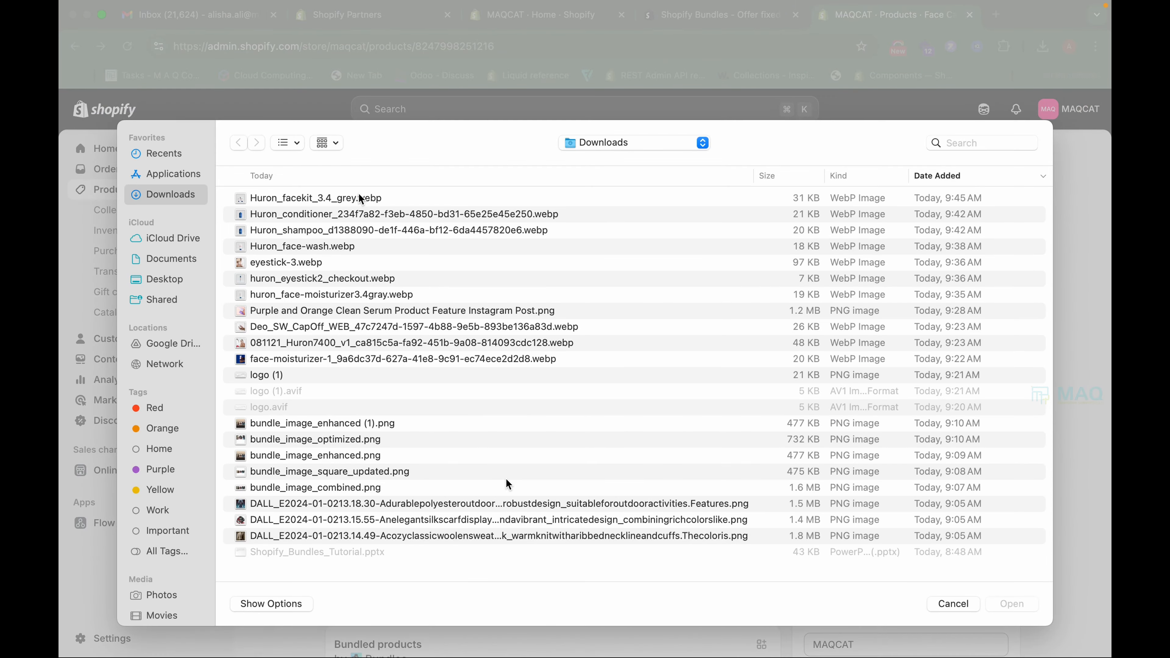
pyautogui.click(362, 199)
pyautogui.click(1011, 603)
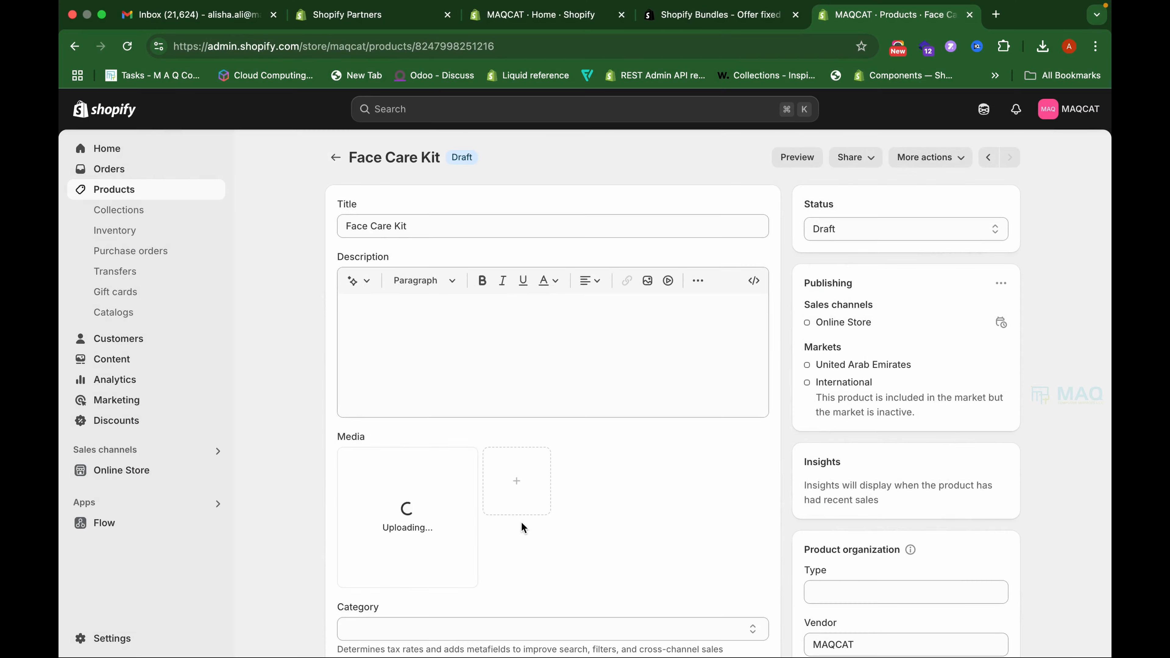
# Step: Set the Face Care Kit bundle's price to AED 100
pyautogui.scroll(-10, 523, 527)
pyautogui.scroll(4, 524, 528)
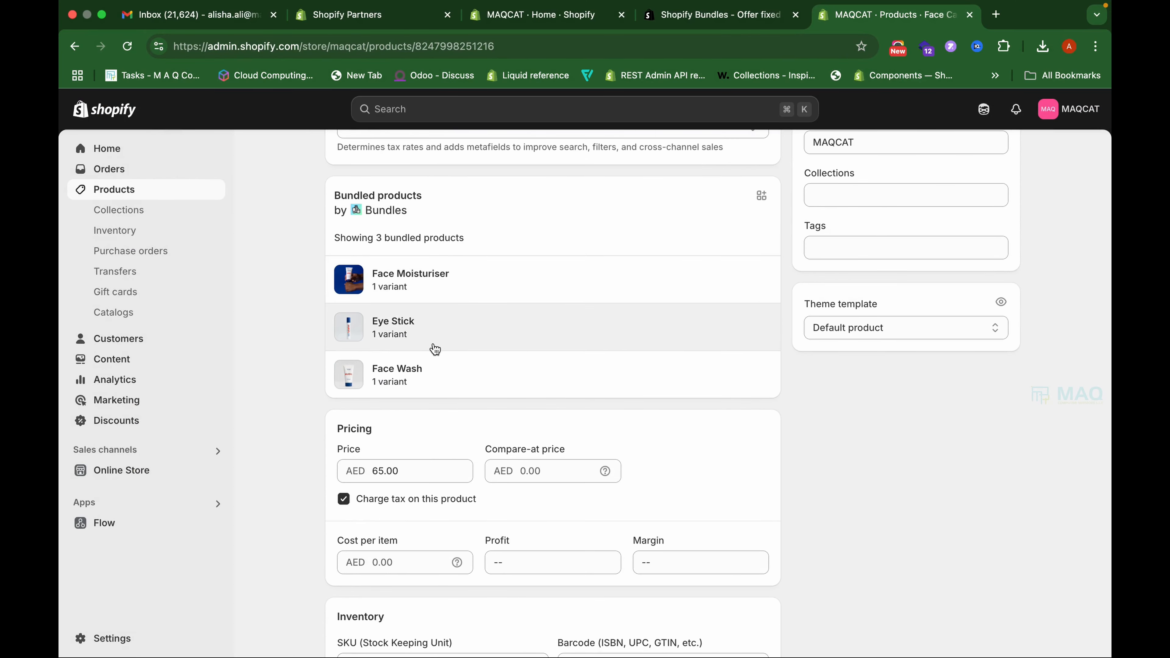
pyautogui.scroll(-1, 435, 350)
pyautogui.click(429, 439)
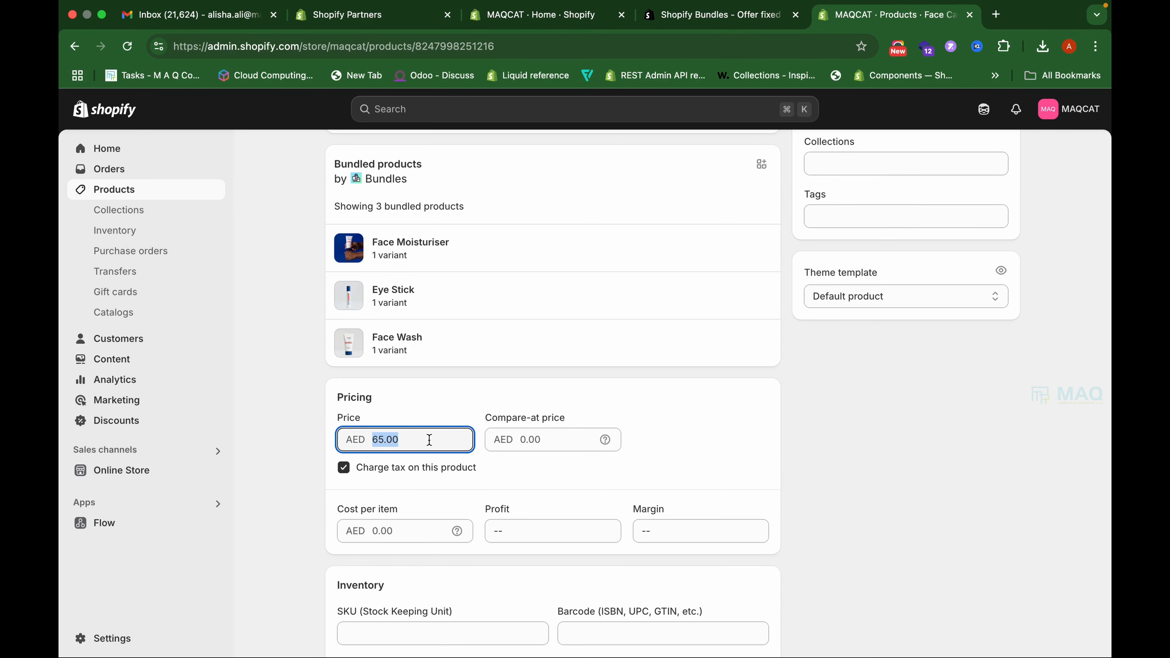
pyautogui.write('100')
# Step: Check in the inventory section how the bundle's available quantity is determined
pyautogui.scroll(-5, 429, 439)
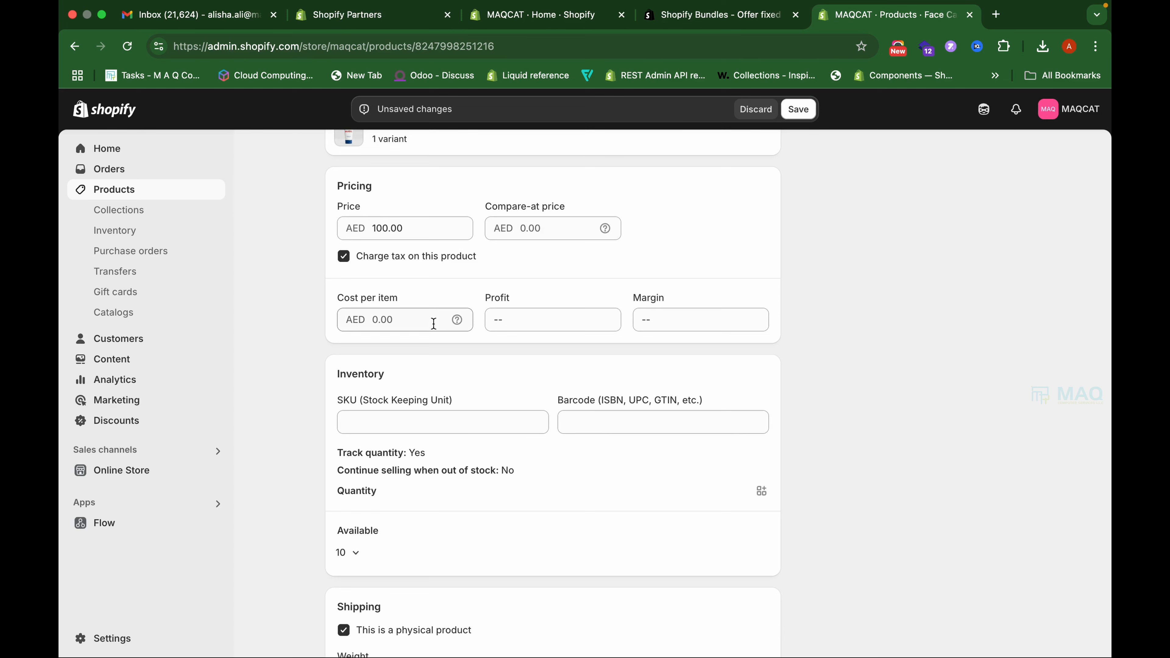
pyautogui.scroll(-3, 433, 324)
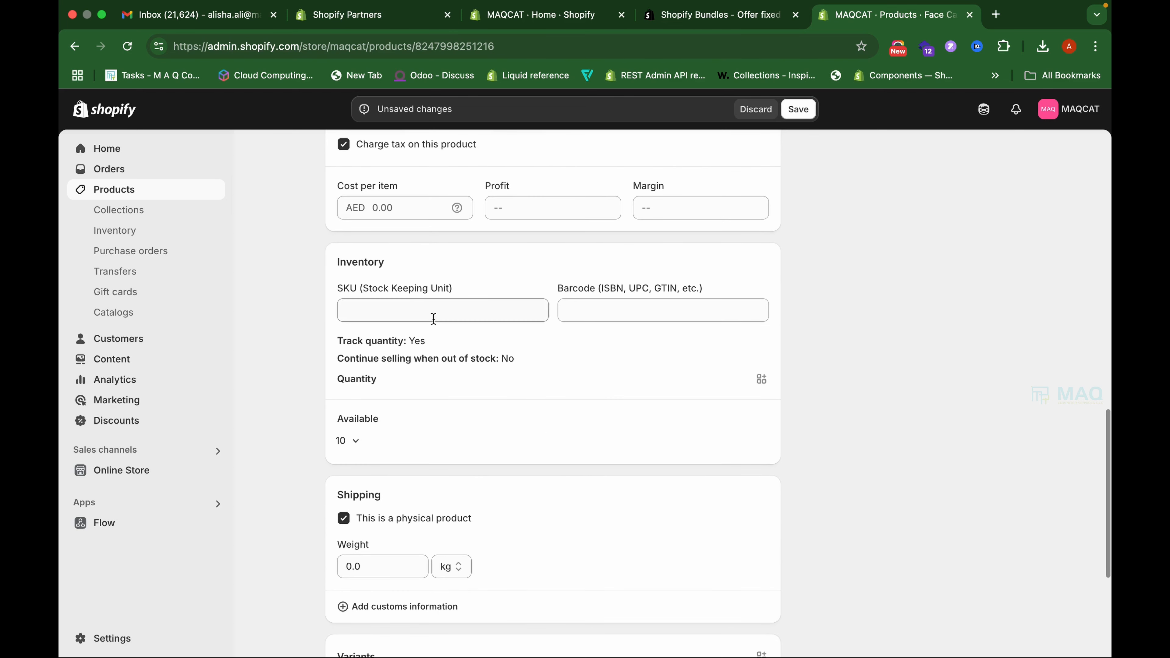
pyautogui.scroll(-3, 573, 324)
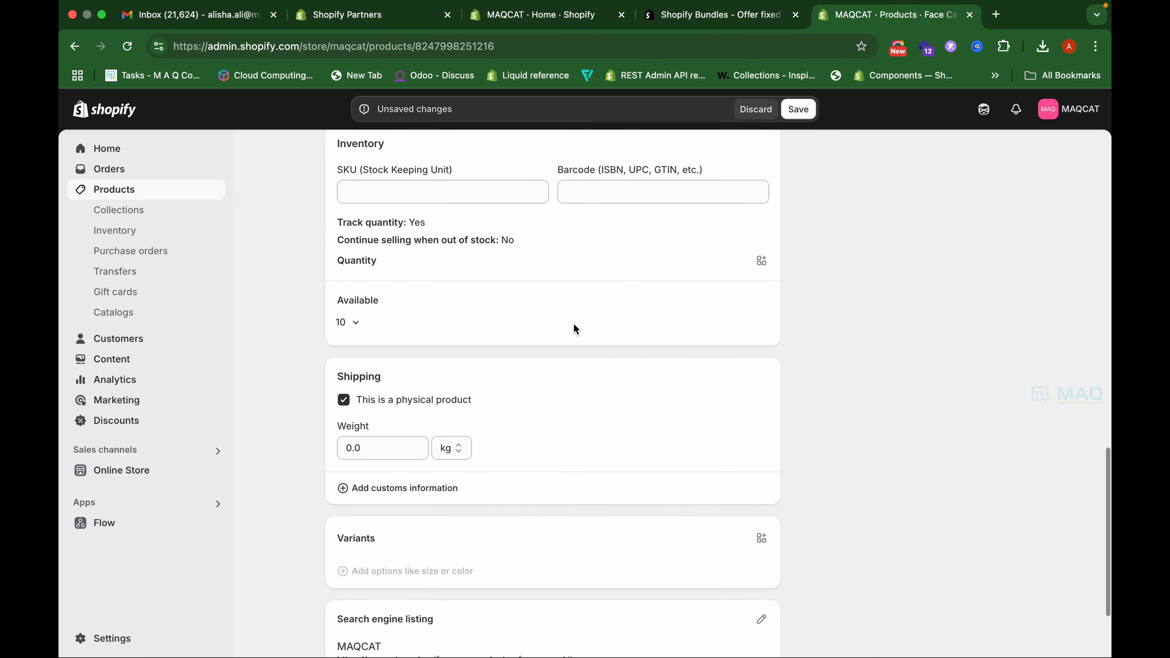
pyautogui.click(359, 325)
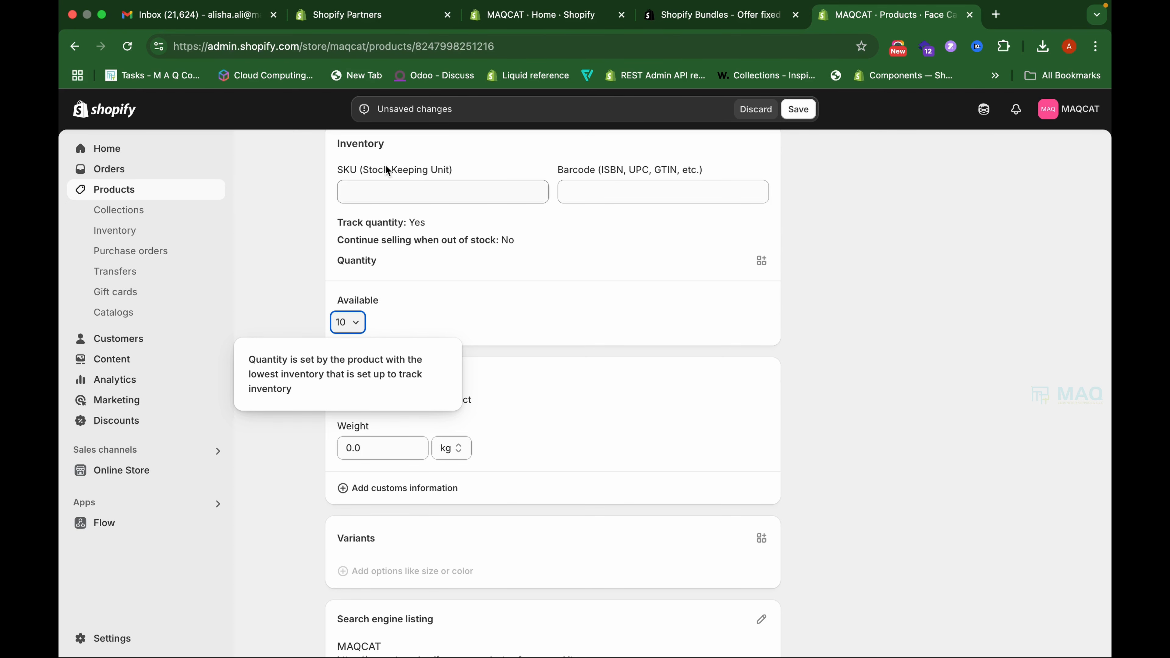
pyautogui.click(571, 341)
# Step: Set the bundle's shipping weight to 1.0 kg and save the product
pyautogui.scroll(-2, 387, 369)
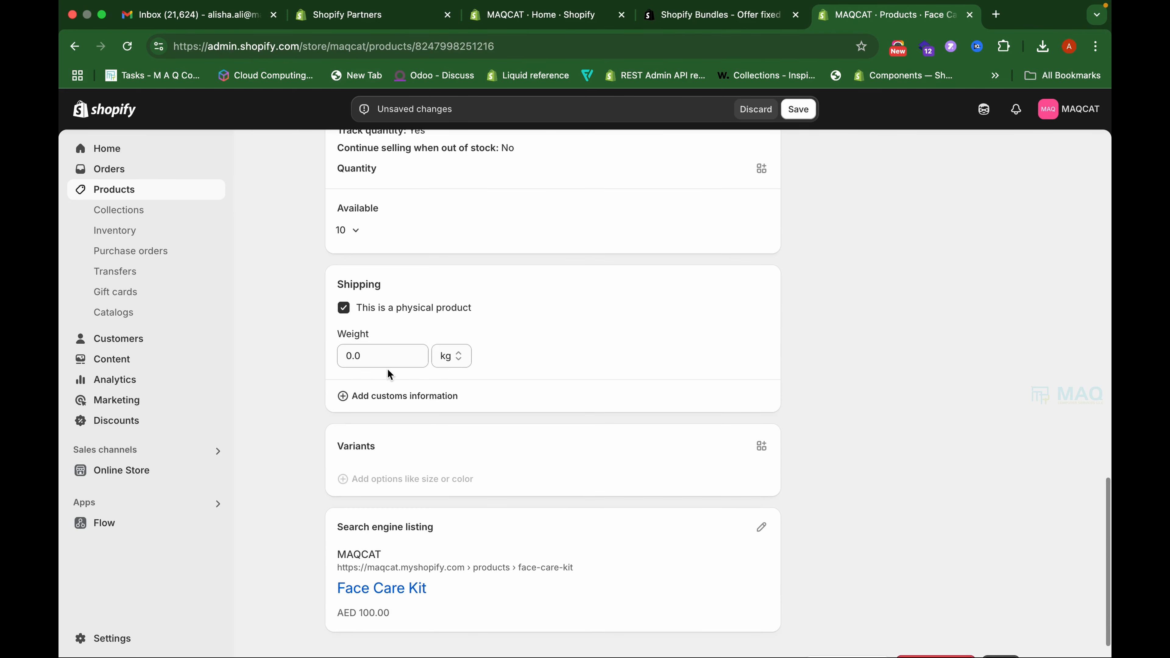
pyautogui.click(386, 355)
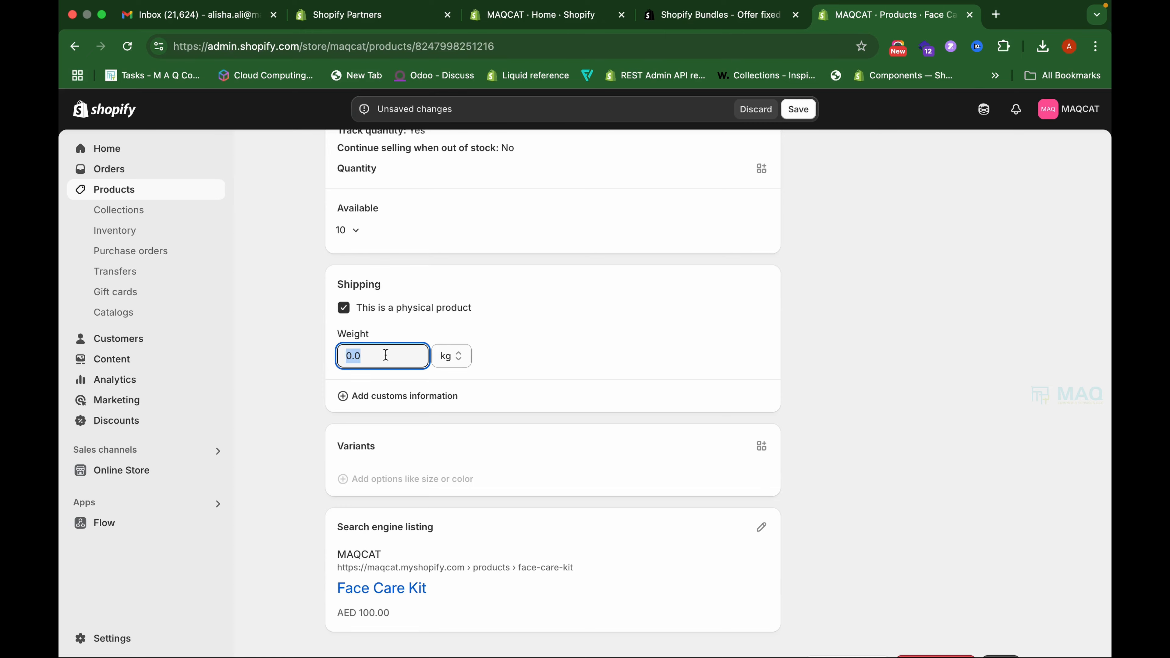
pyautogui.write('1.0')
pyautogui.click(798, 110)
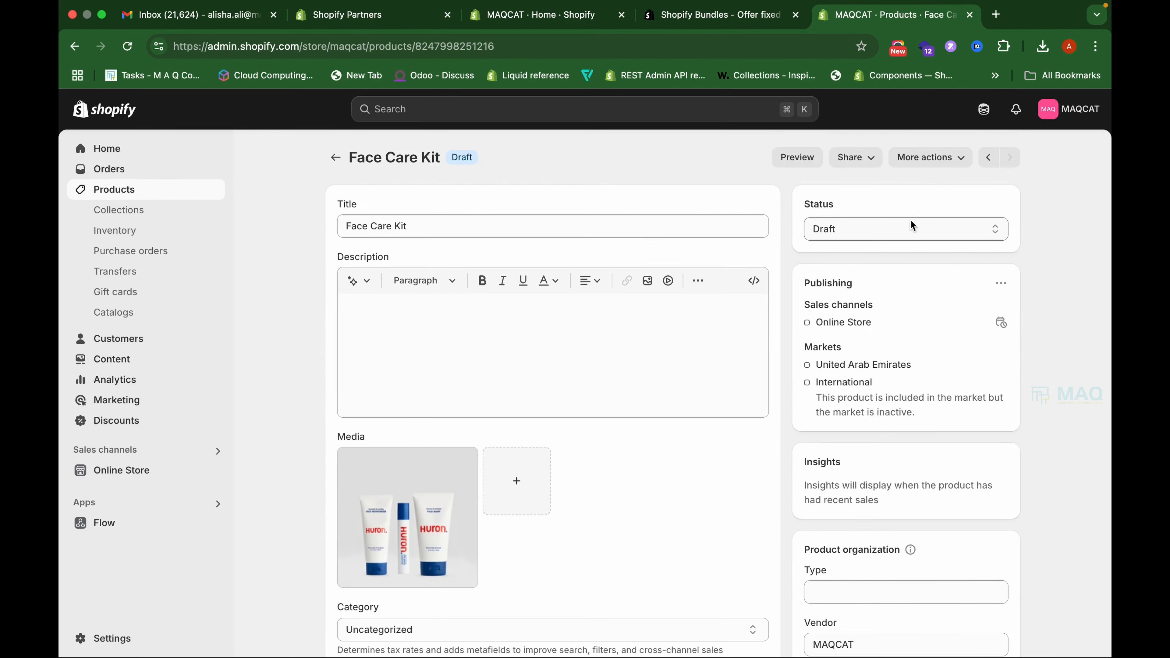
# Step: Set the Face Care Kit status to Active and review the sales channels it is published to
pyautogui.click(909, 220)
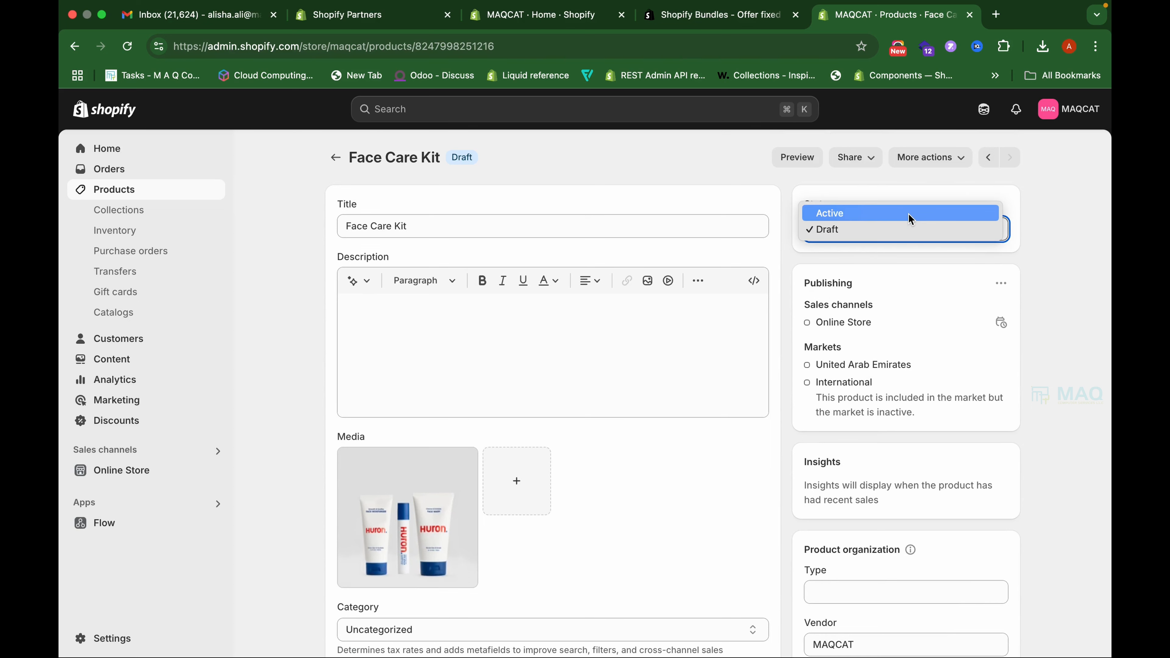
pyautogui.click(908, 214)
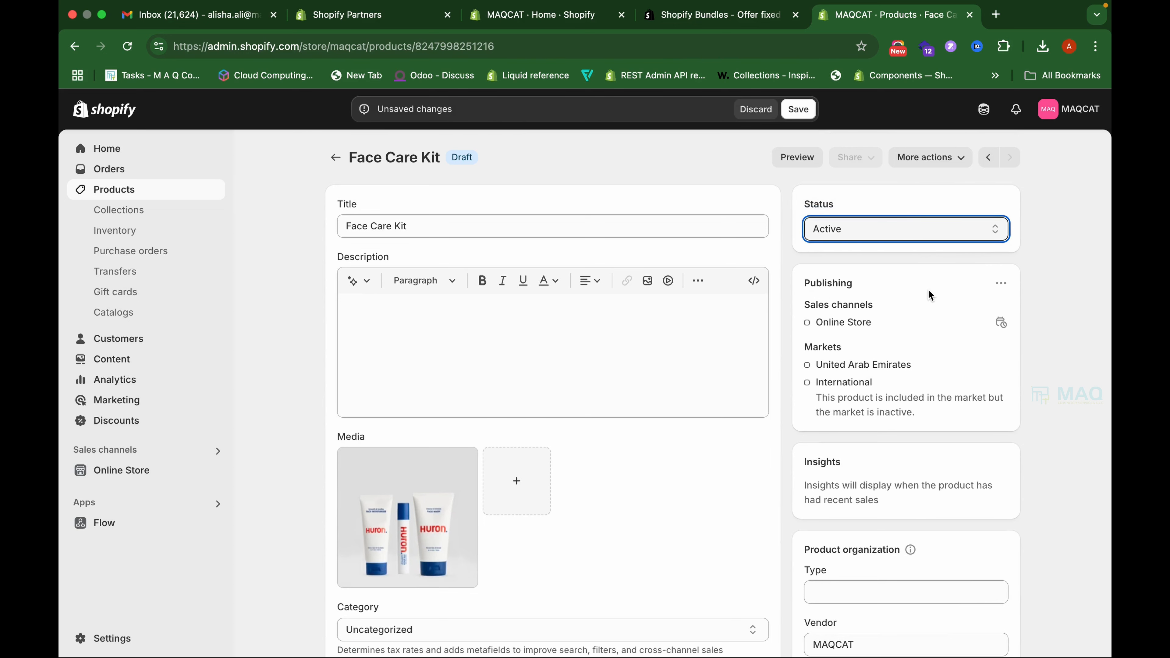
pyautogui.click(1002, 285)
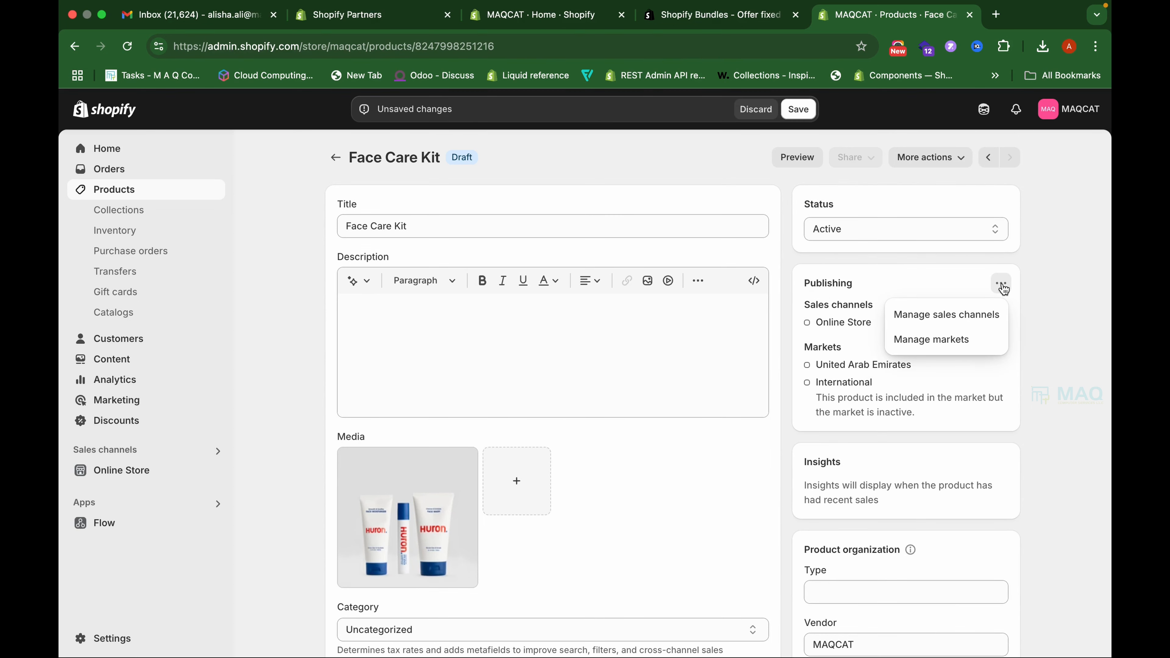
pyautogui.click(984, 316)
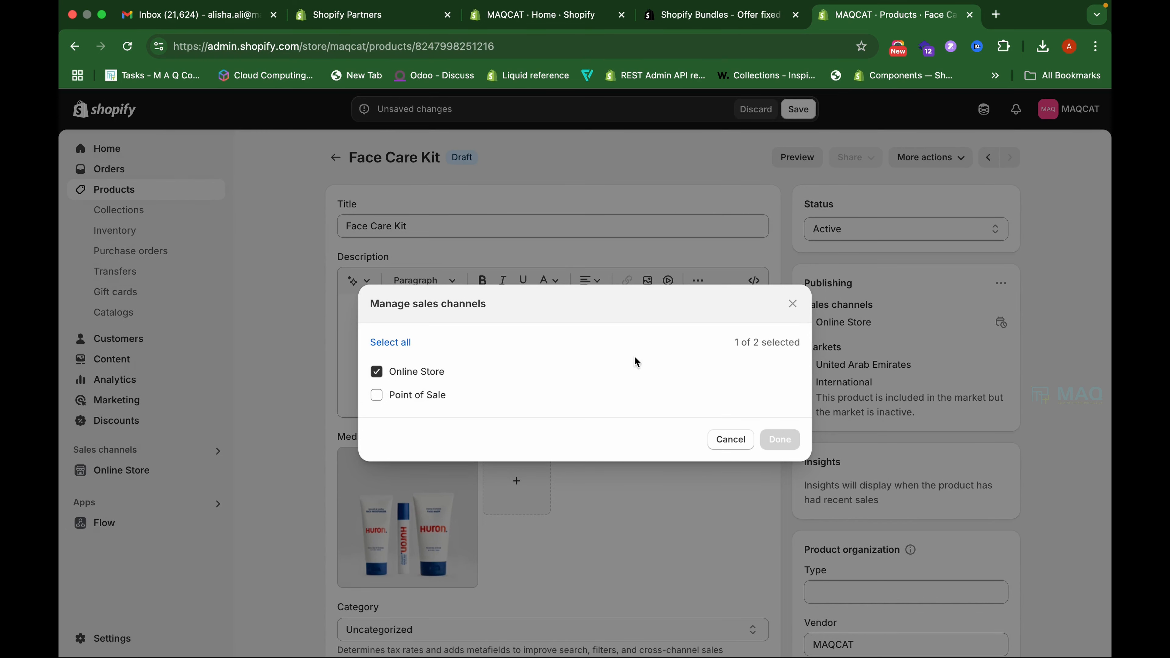
pyautogui.click(792, 303)
# Step: Add the Face Care Kit product to the Home page collection and save the product
pyautogui.scroll(-4, 903, 405)
pyautogui.click(902, 404)
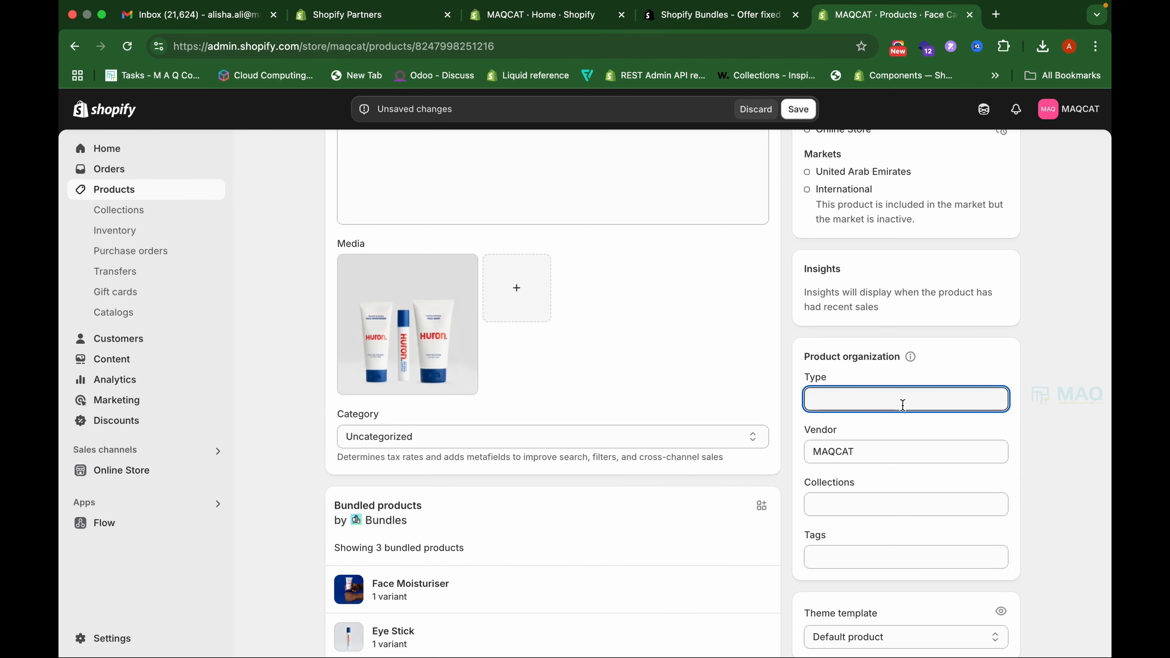
pyautogui.click(904, 449)
pyautogui.click(912, 419)
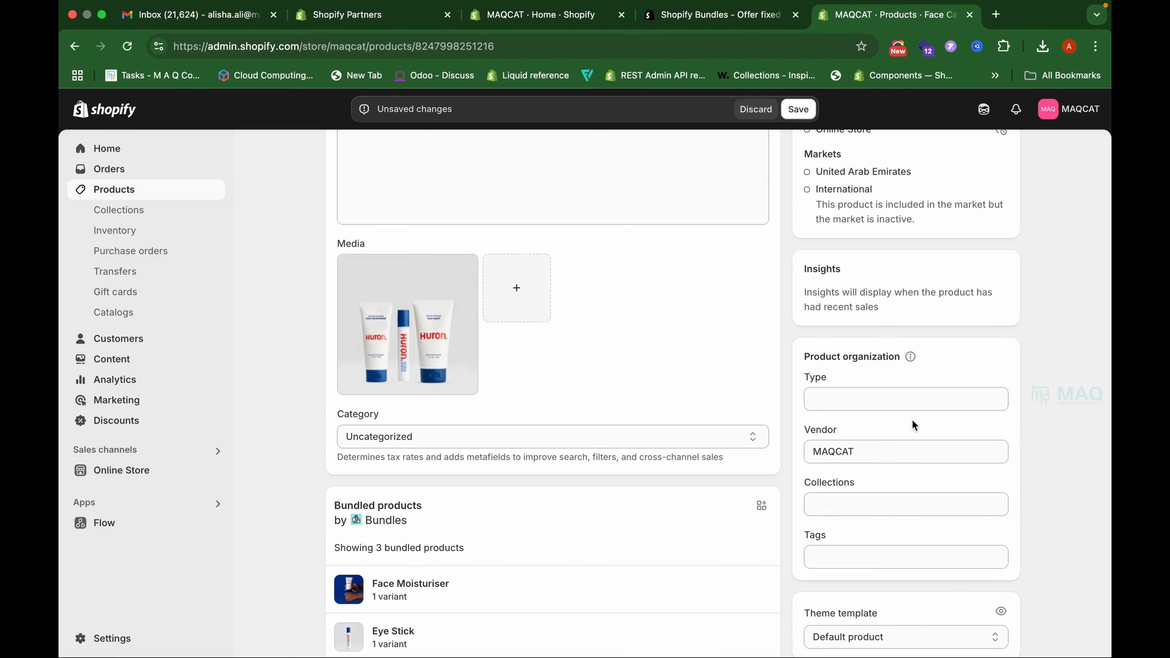
pyautogui.scroll(-3, 912, 420)
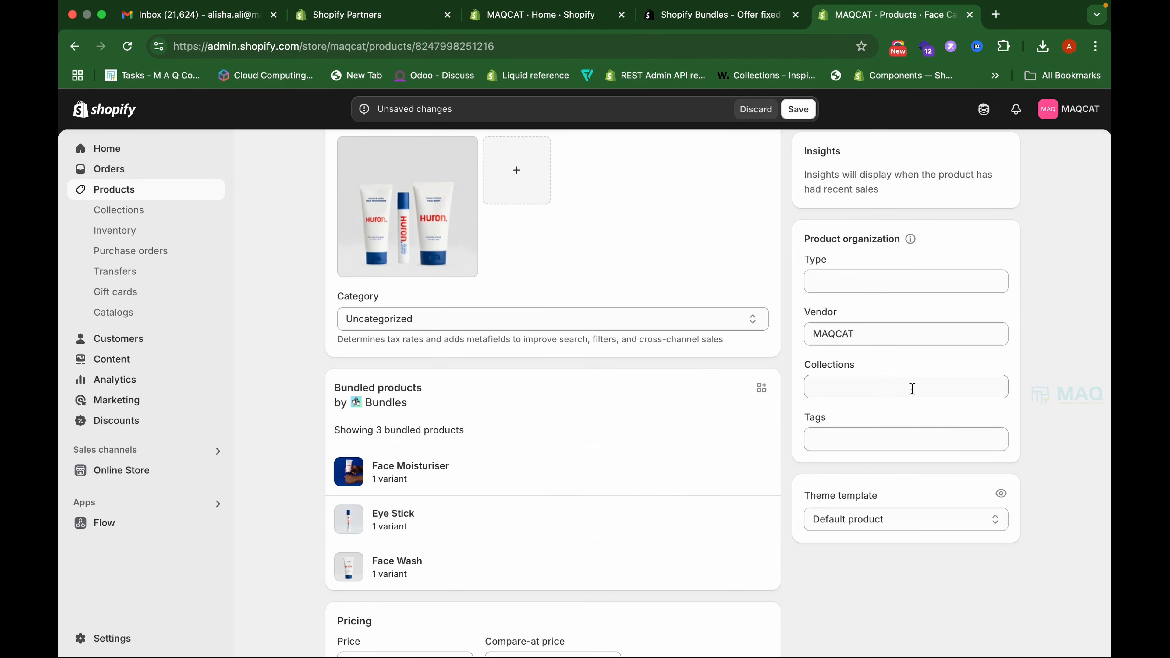
pyautogui.click(912, 388)
pyautogui.click(905, 420)
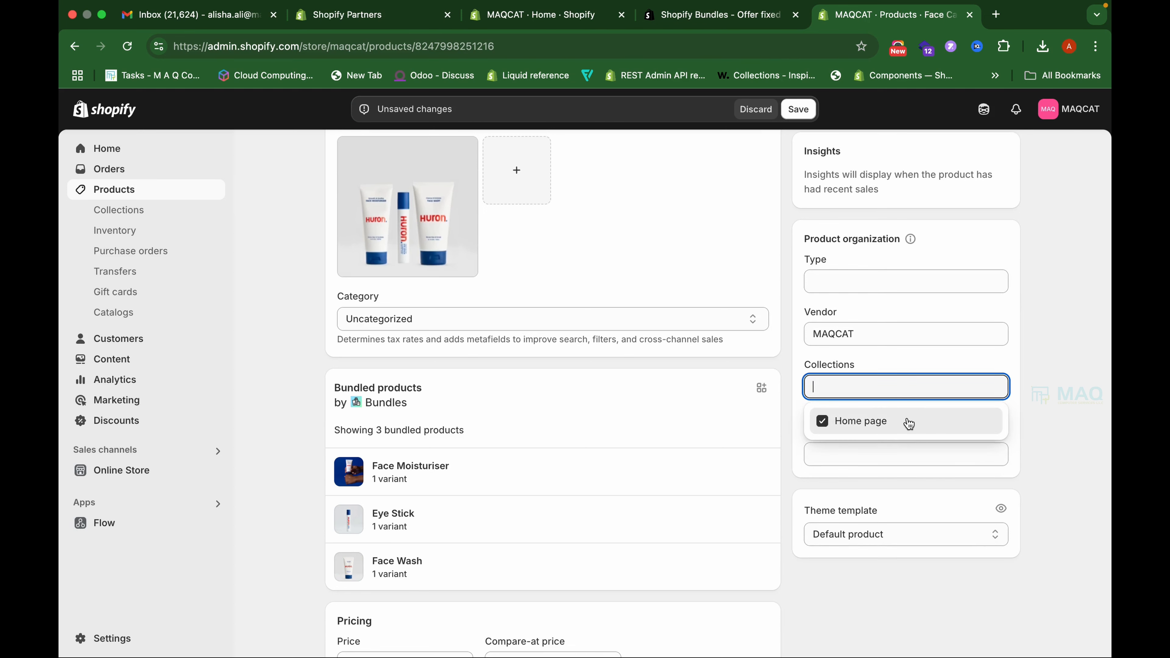
pyautogui.click(1007, 445)
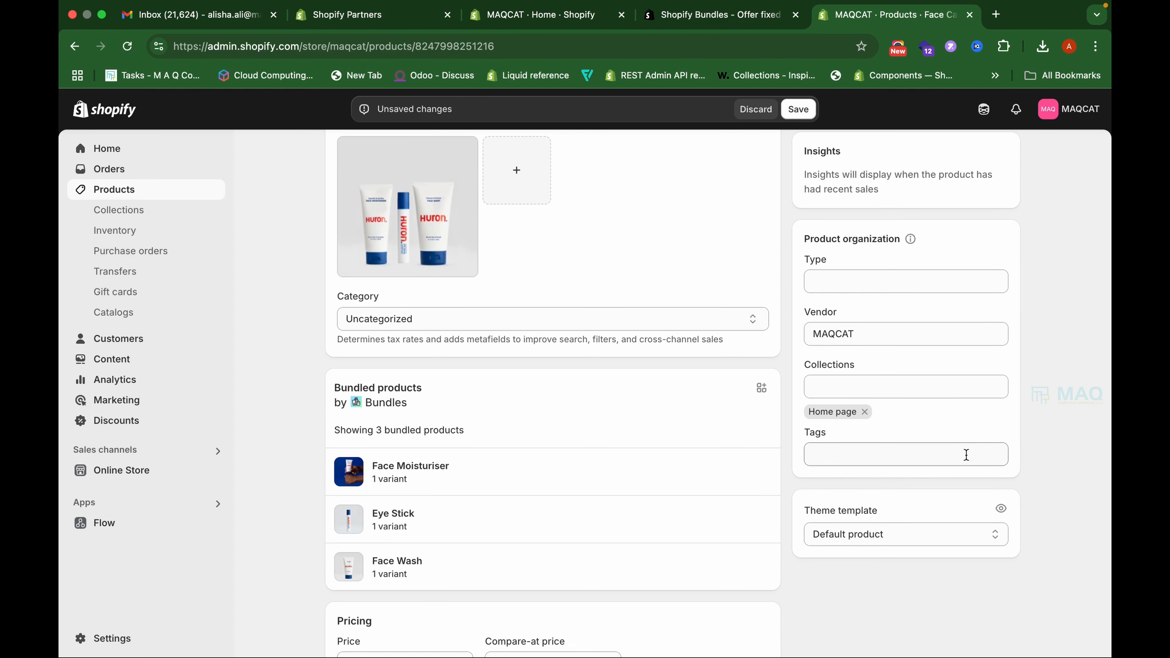
pyautogui.click(799, 110)
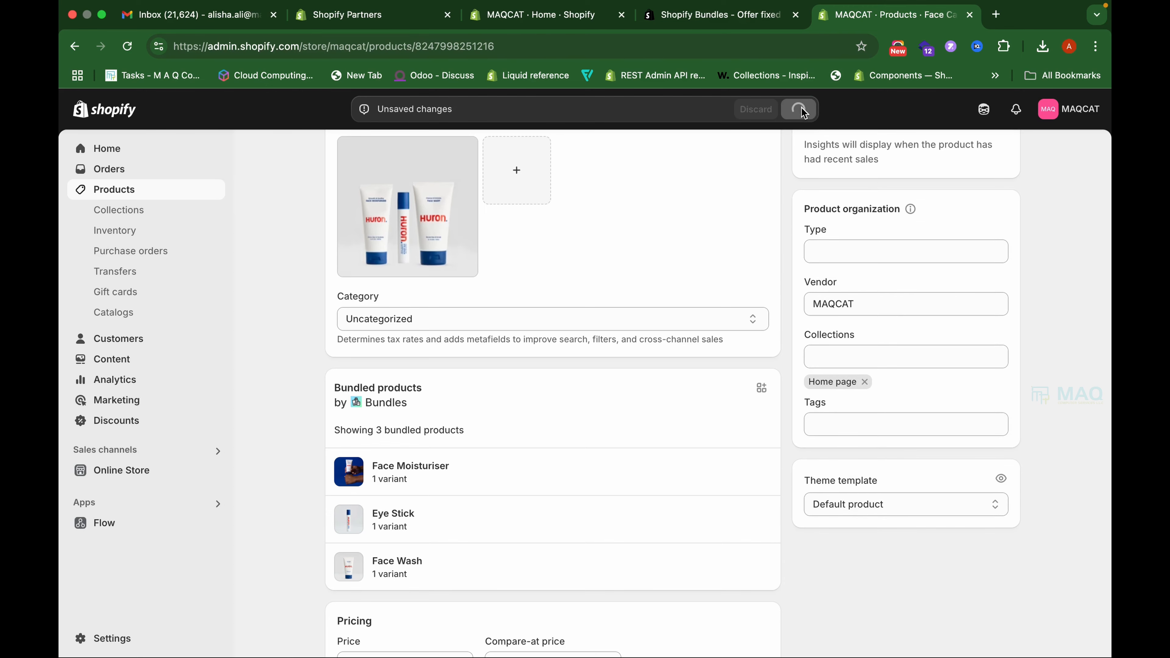
# Step: View the live online store and open the Face Care Kit product page from its catalog
pyautogui.scroll(6, 684, 222)
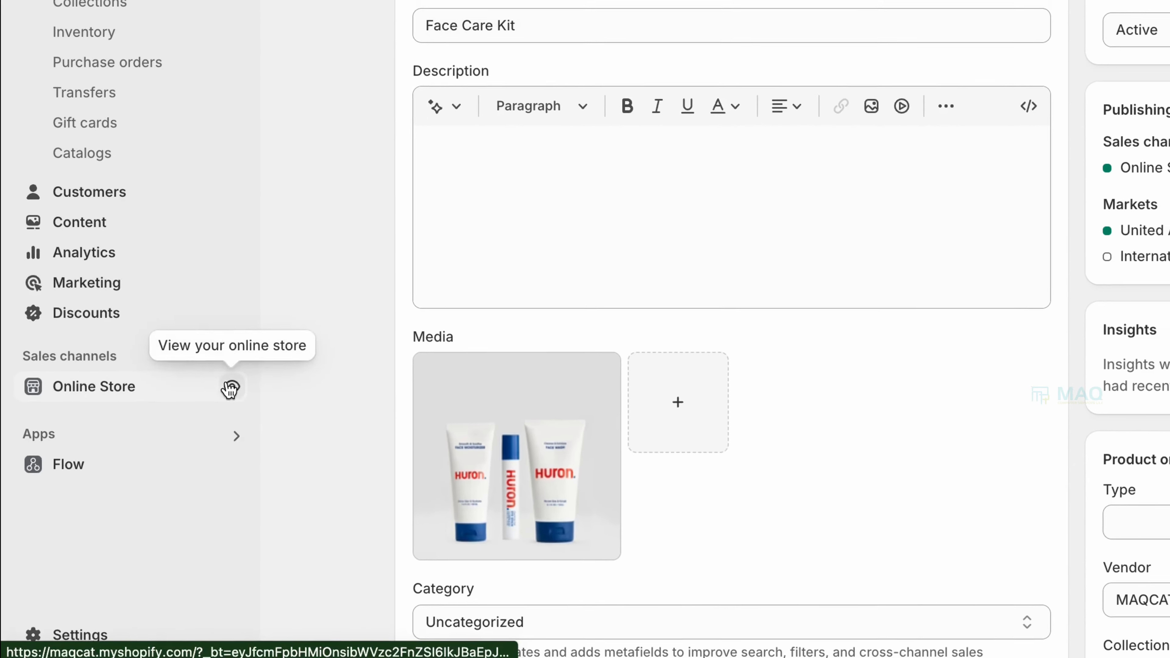
pyautogui.click(230, 388)
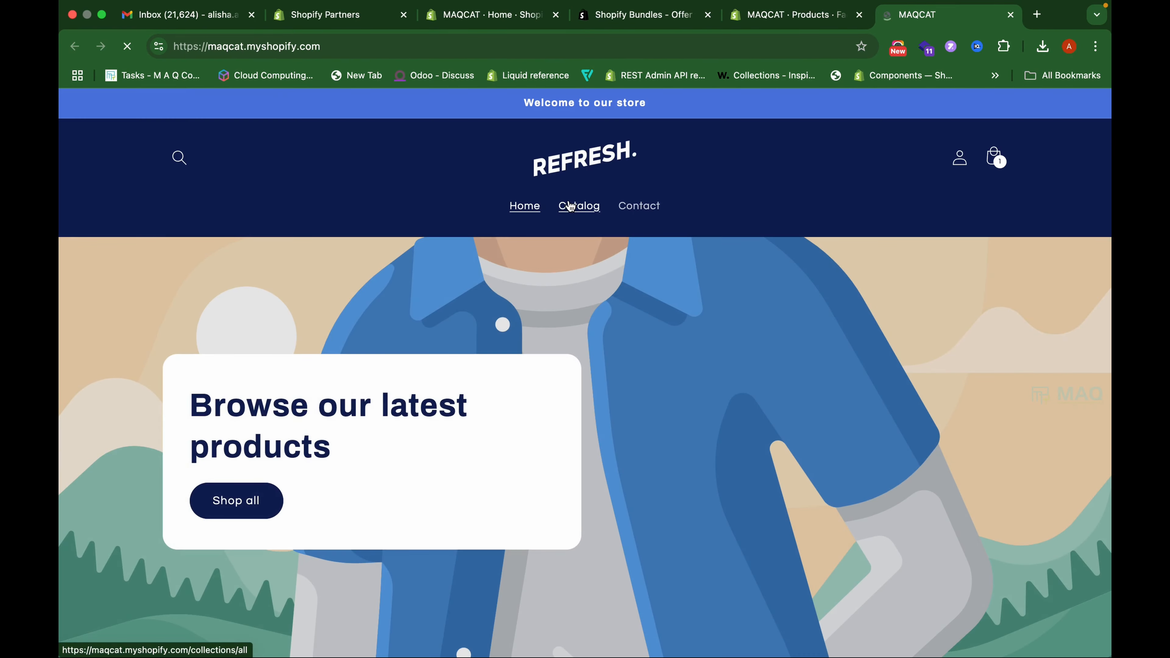
pyautogui.click(570, 206)
pyautogui.scroll(-5, 605, 363)
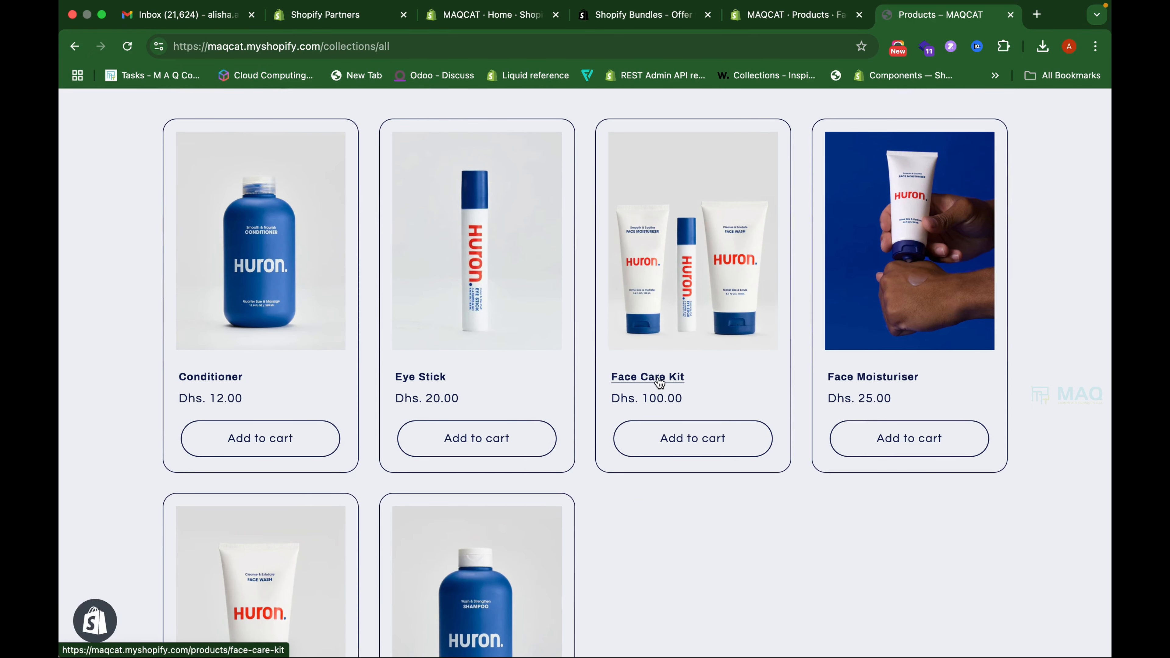
pyautogui.click(659, 379)
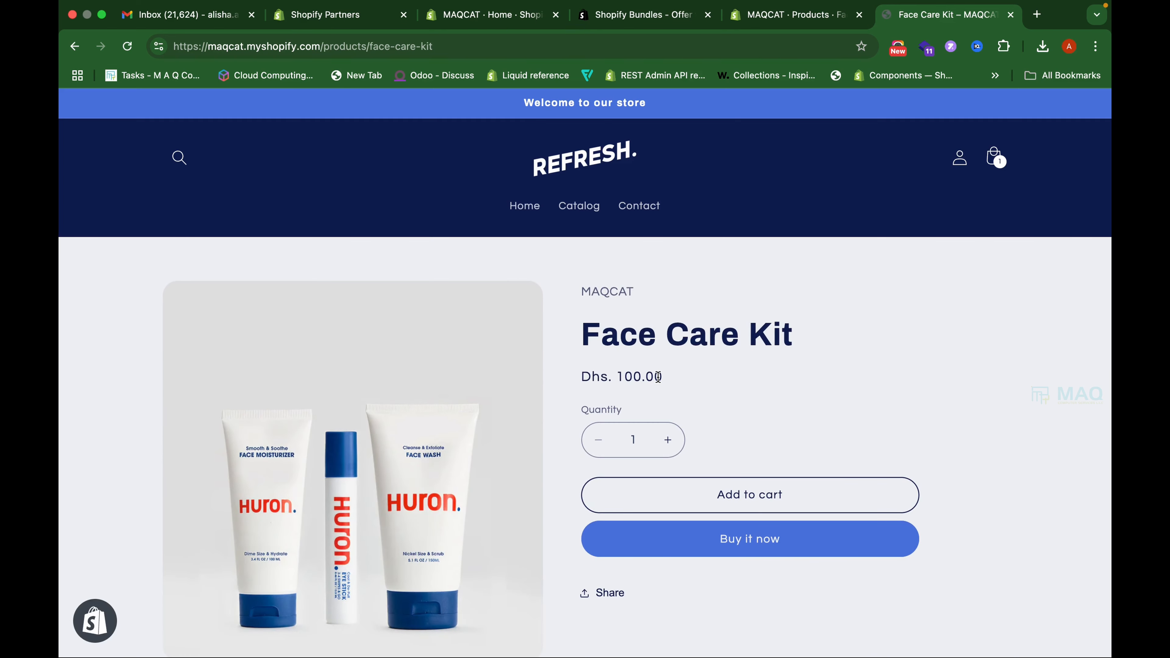
# Step: Add one Face Care Kit to the cart and remove the Conditioner from it
pyautogui.click(727, 497)
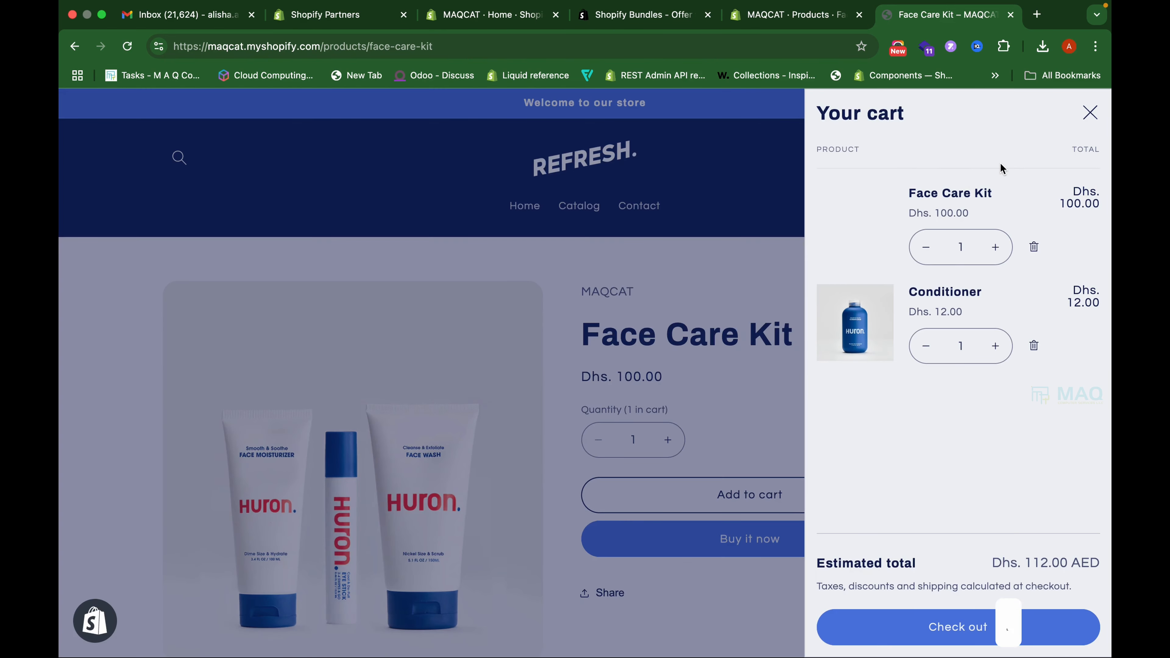
pyautogui.click(928, 346)
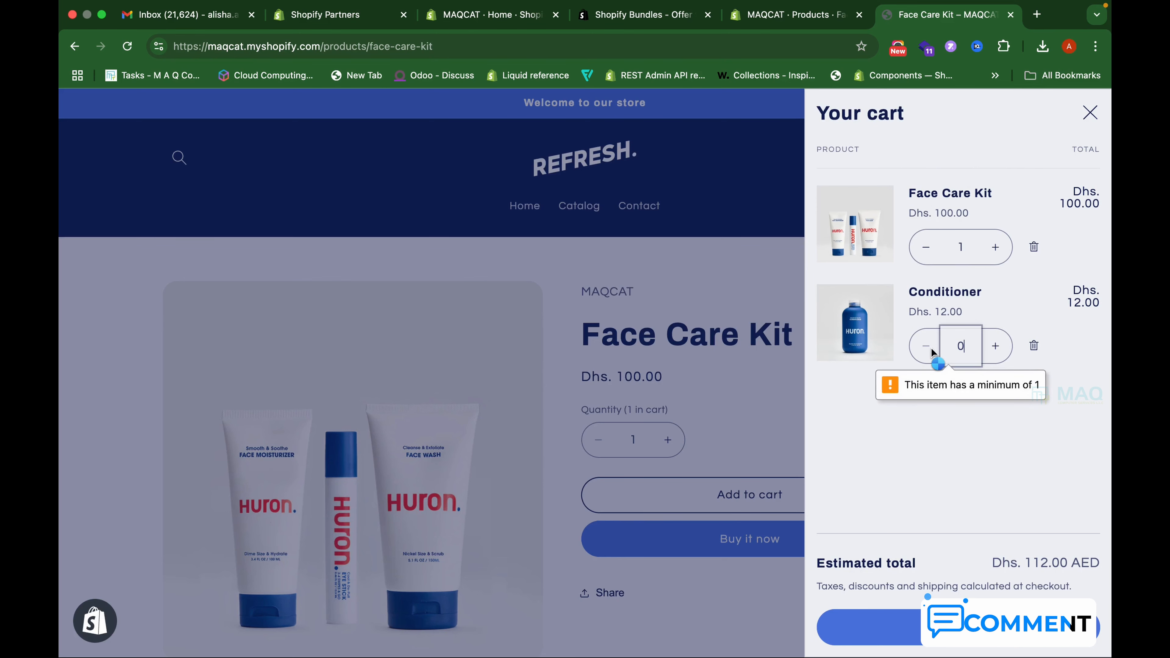
pyautogui.click(1033, 345)
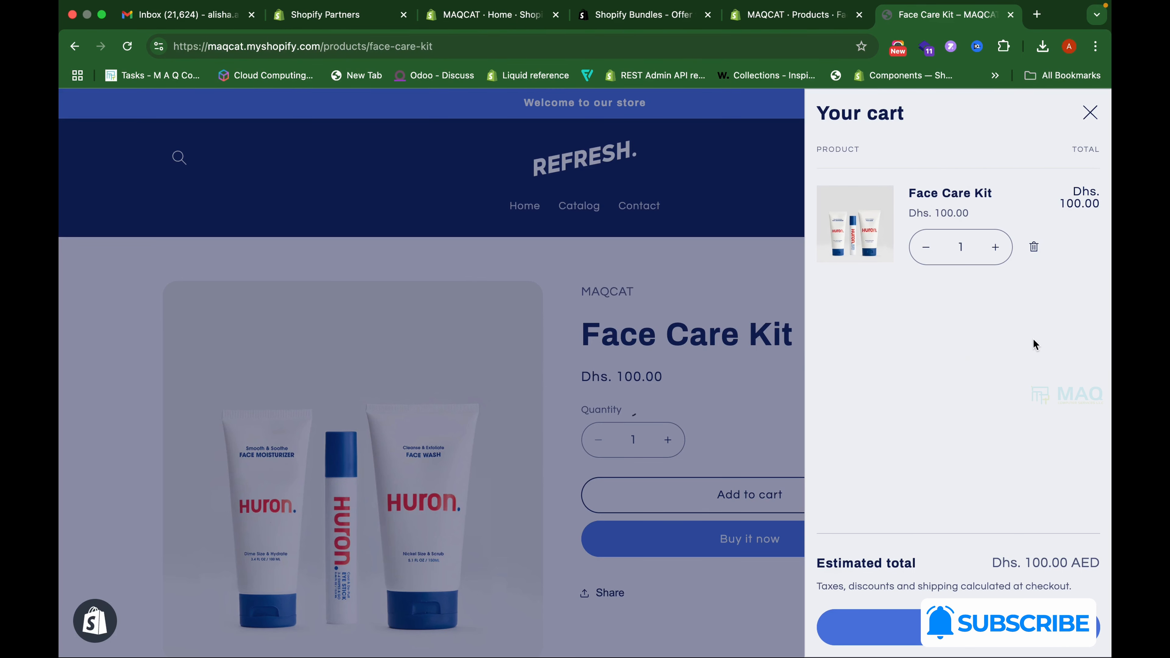
# Step: Proceed to checkout and examine the individual products listed under the Face Care Kit in the order summary
pyautogui.click(1005, 627)
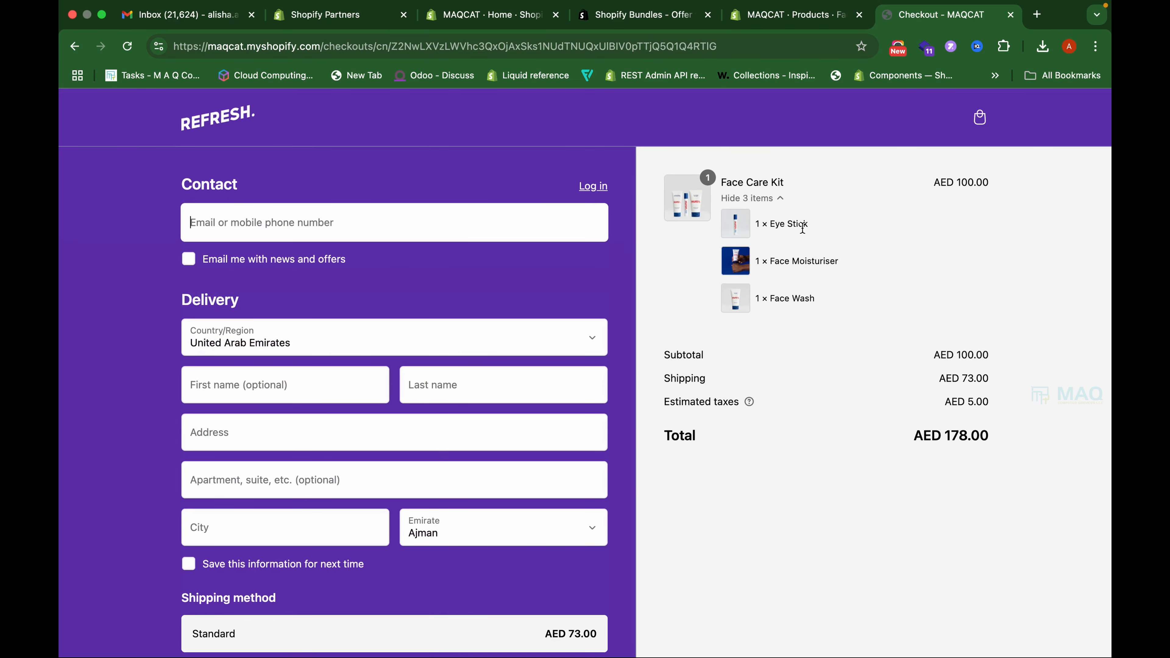
pyautogui.moveTo(761, 224); pyautogui.dragTo(812, 298)
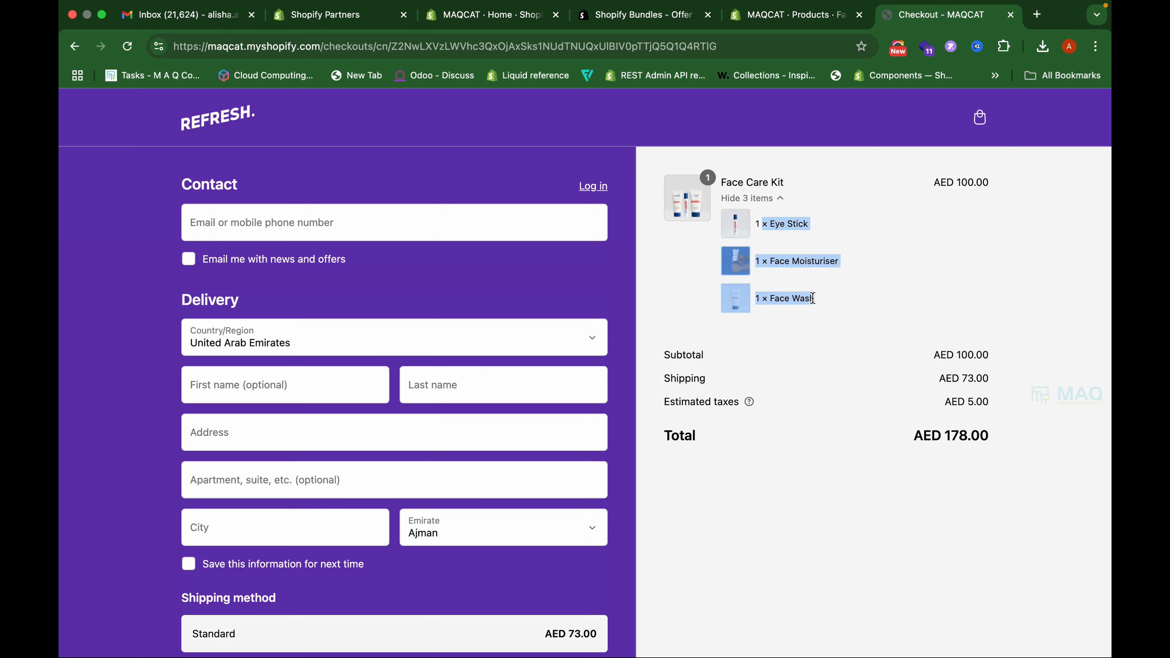
pyautogui.click(812, 297)
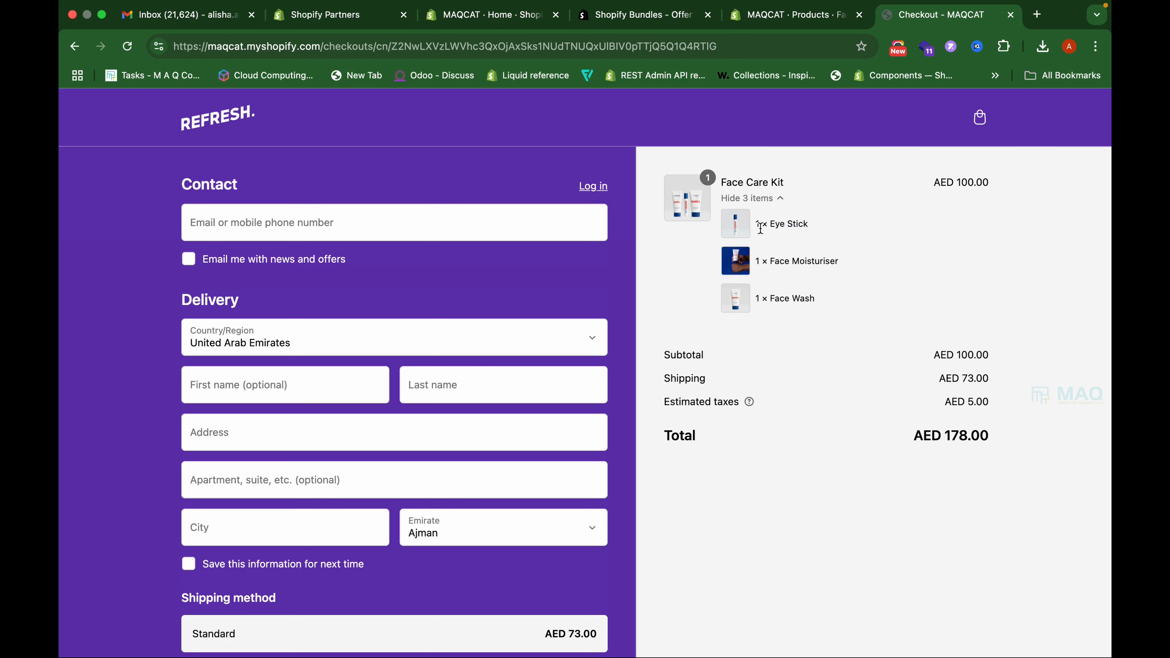
pyautogui.moveTo(763, 226); pyautogui.dragTo(829, 254)
pyautogui.moveTo(769, 298); pyautogui.dragTo(818, 297)
pyautogui.click(820, 299)
pyautogui.moveTo(772, 225); pyautogui.dragTo(806, 228)
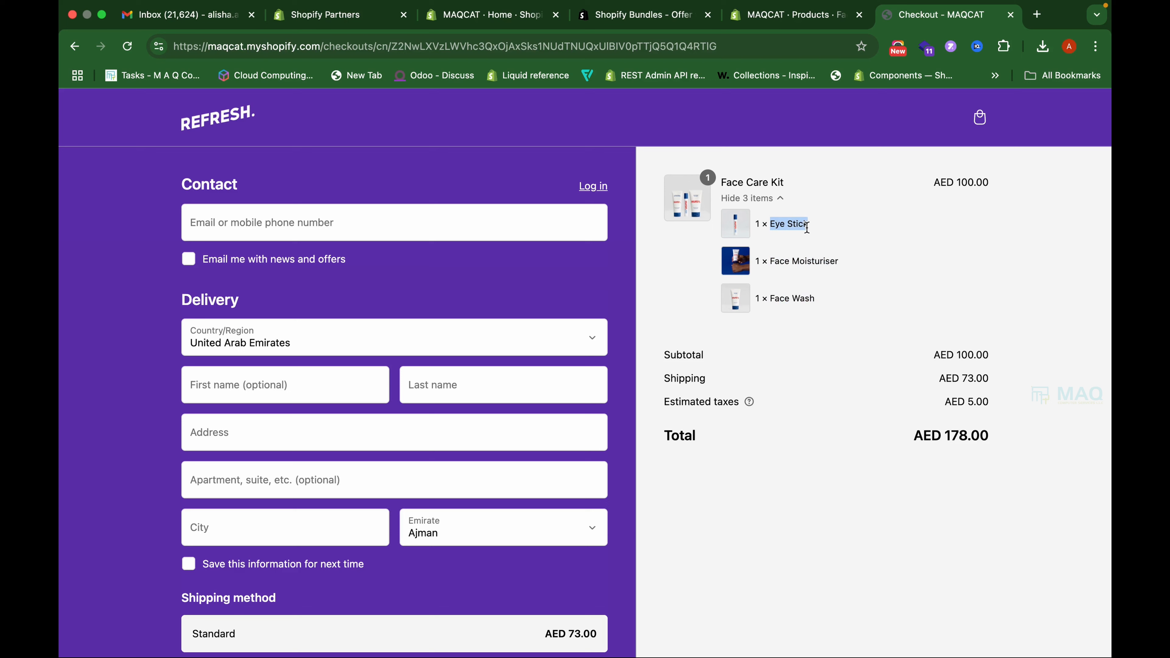